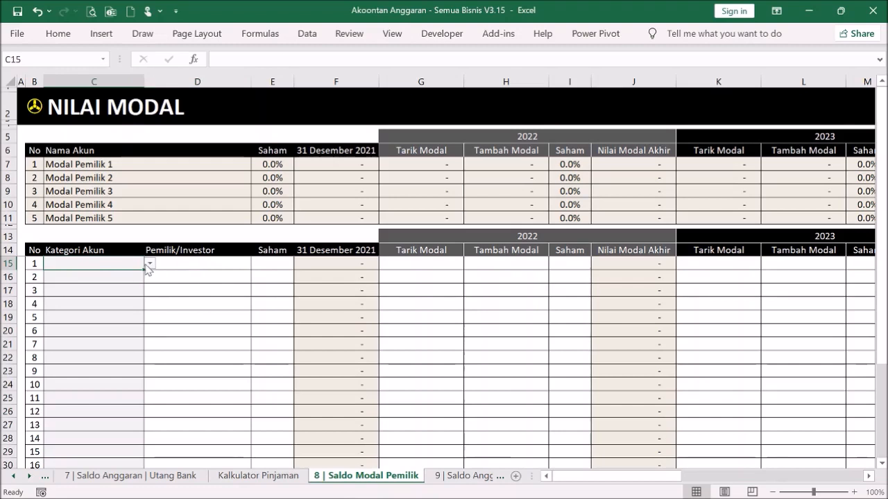
# Set the Kategori Akun of rows 1 and 2 to Modal Pemilik 1 and Modal Pemilik 2.
pyautogui.click(132, 275)
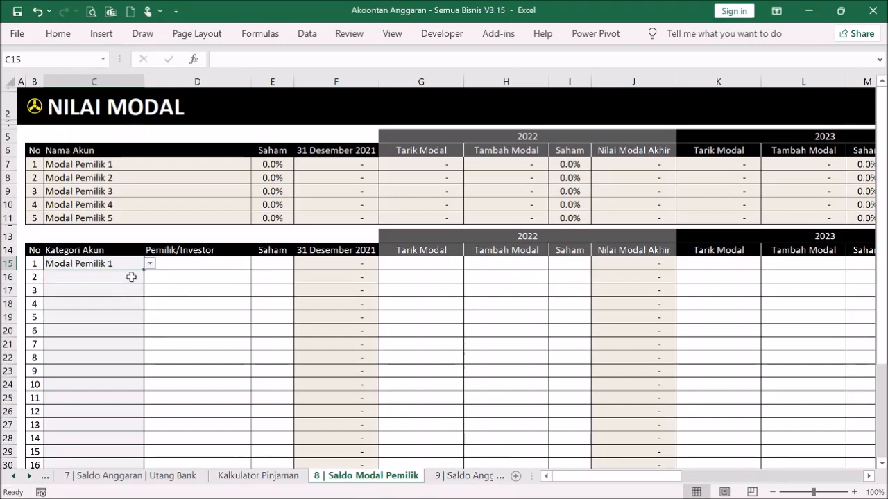
pyautogui.click(135, 277)
pyautogui.click(150, 276)
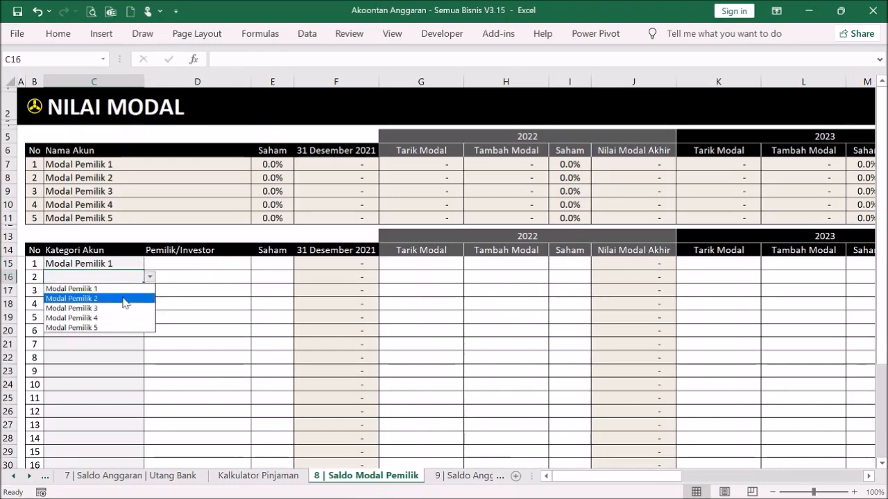
pyautogui.click(125, 298)
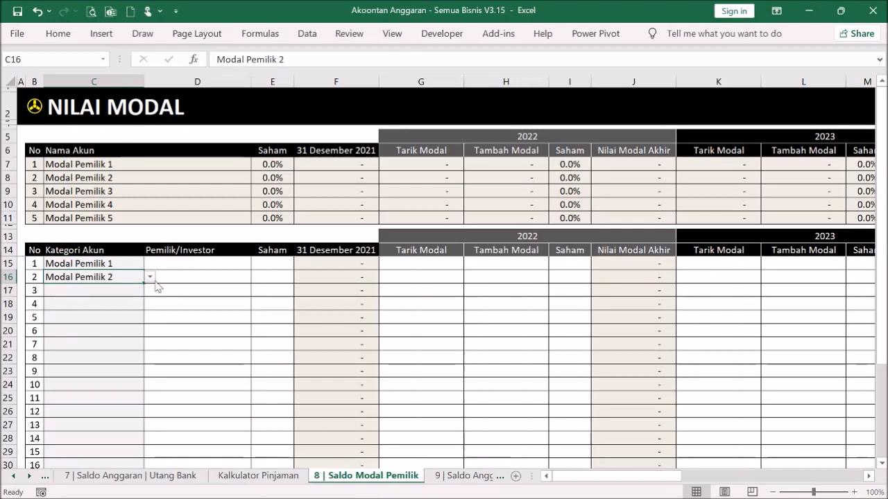
# Enter the two owners' names under Pemilik/Investor for rows 1 and 2.
pyautogui.click(181, 266)
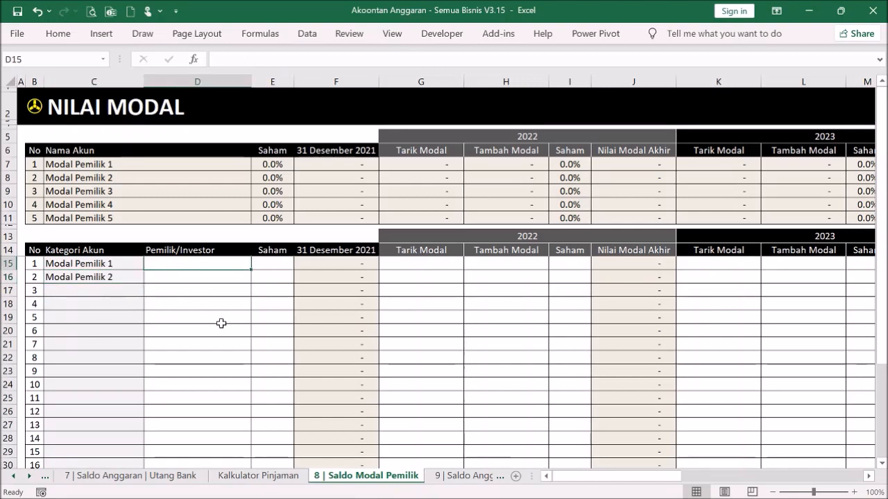
pyautogui.write('Mas Boy')
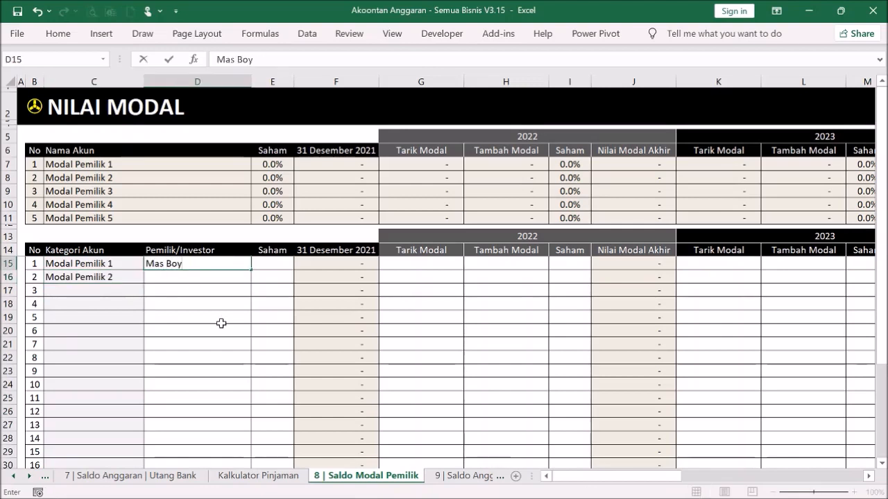
pyautogui.press('Return')
pyautogui.write('Eneng Geulis')
pyautogui.press('Return')
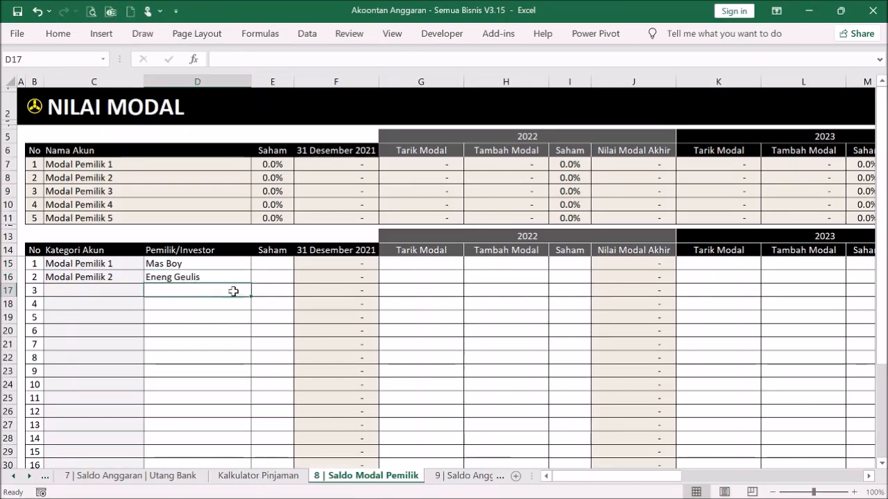
# Set the Saham share of both owners to 50%.
pyautogui.click(264, 264)
pyautogui.write('50')
pyautogui.press('Return')
pyautogui.write('50')
pyautogui.press('Return')
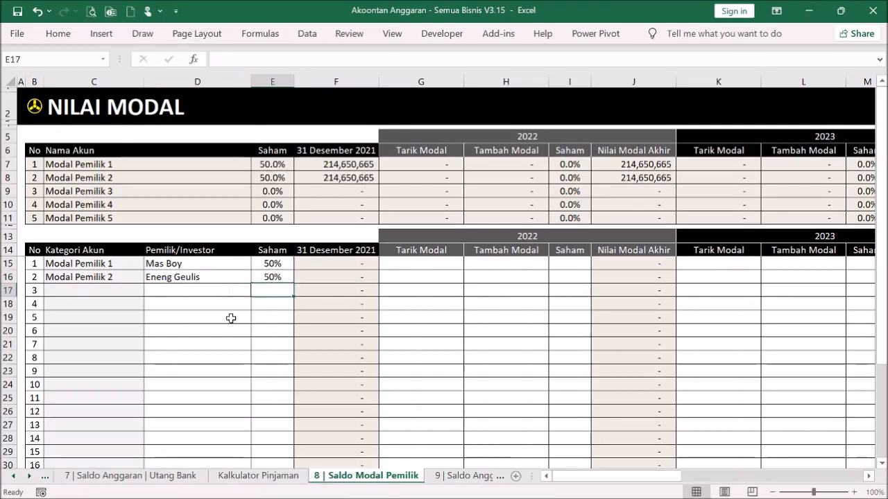
pyautogui.click(225, 354)
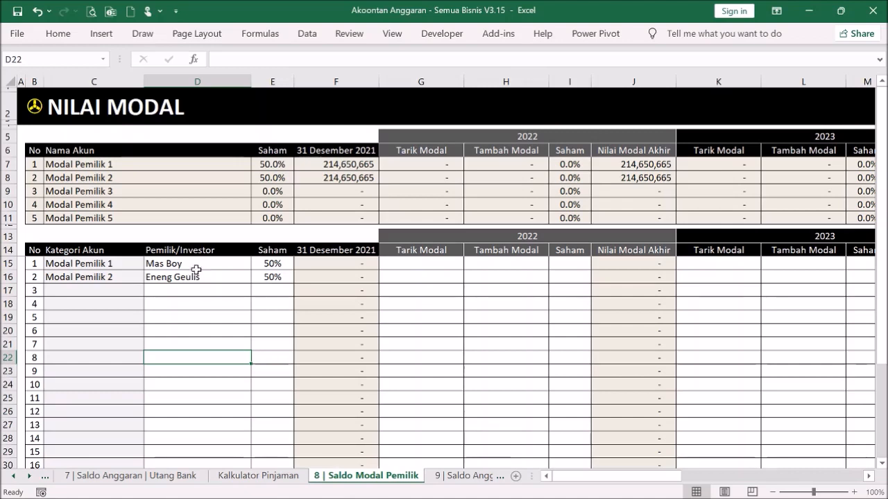
pyautogui.click(270, 277)
pyautogui.click(281, 264)
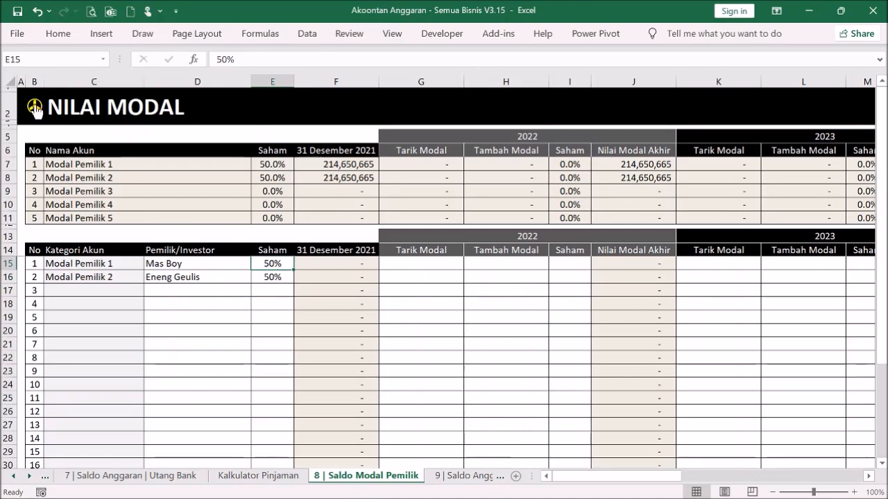
# Open the NERACA projection from the main menu and examine its assets, liabilities and equity.
pyautogui.click(33, 109)
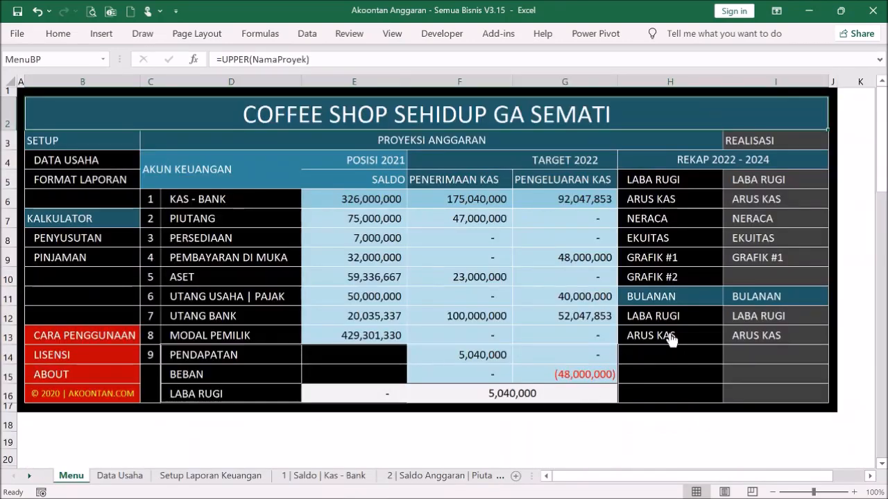
pyautogui.click(658, 220)
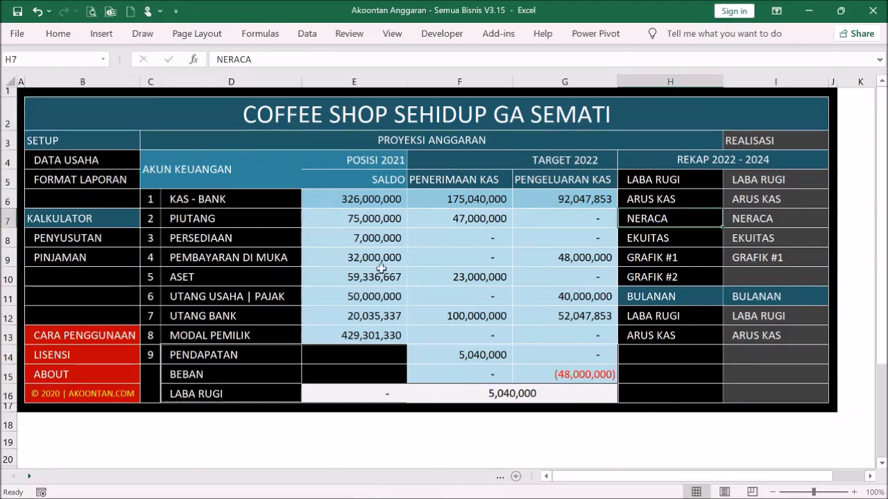
pyautogui.scroll(-6, 426, 281)
pyautogui.scroll(-2, 425, 283)
pyautogui.scroll(4, 372, 300)
pyautogui.scroll(-3, 368, 292)
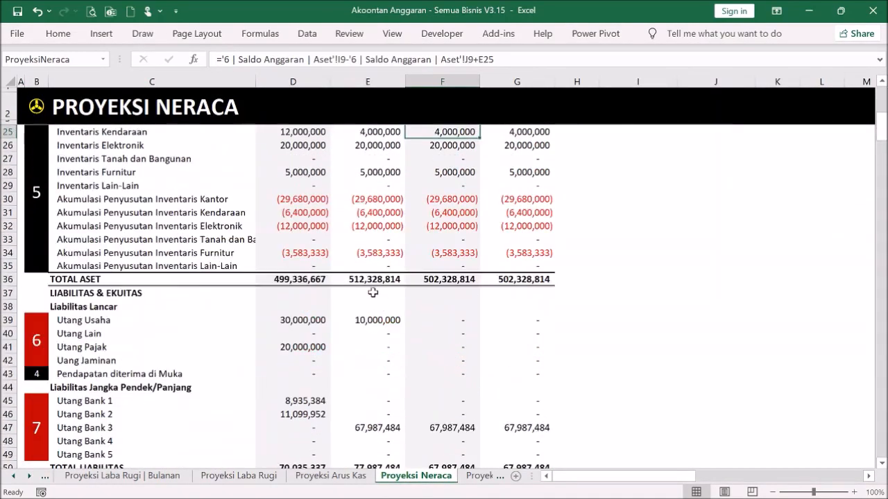
pyautogui.scroll(-4, 372, 292)
pyautogui.scroll(5, 373, 288)
pyautogui.scroll(-4, 372, 287)
pyautogui.scroll(-2, 238, 286)
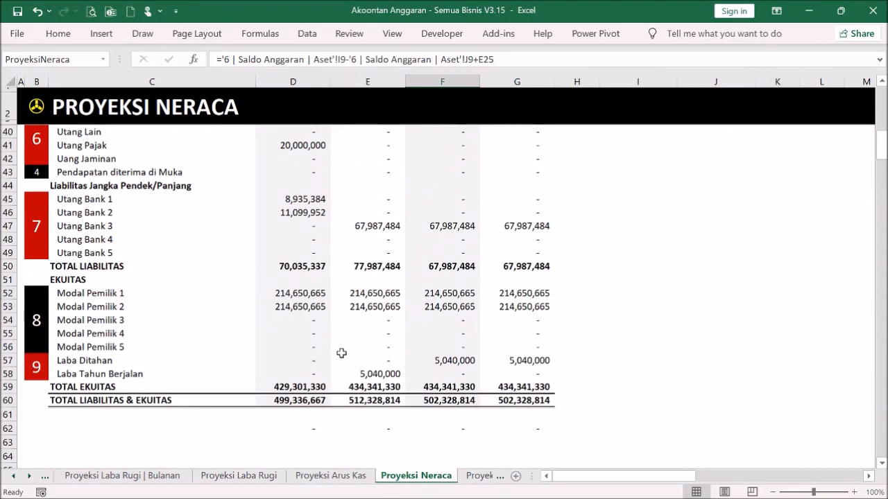
pyautogui.scroll(1, 369, 355)
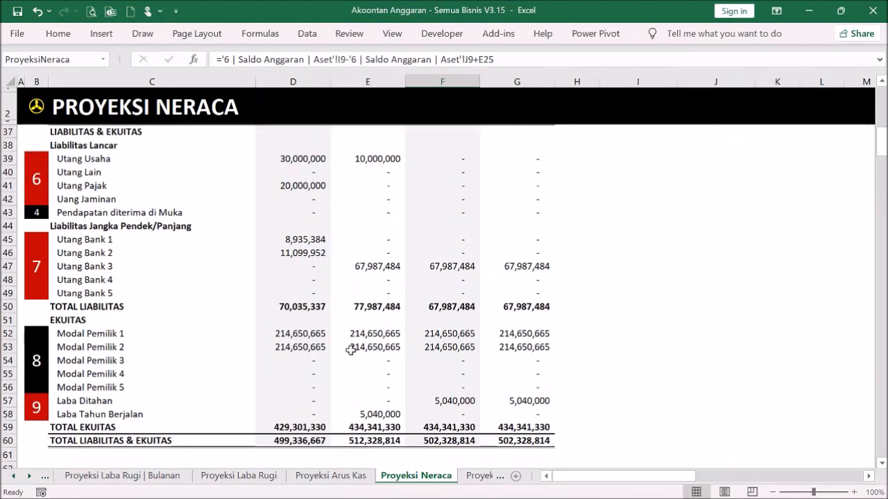
# Inspect the opening-balance cells of Modal Pemilik 1, Modal Pemilik 2 and Laba Tahun Berjalan in the EKUITAS section.
pyautogui.click(286, 334)
pyautogui.click(318, 348)
pyautogui.click(321, 334)
pyautogui.click(319, 347)
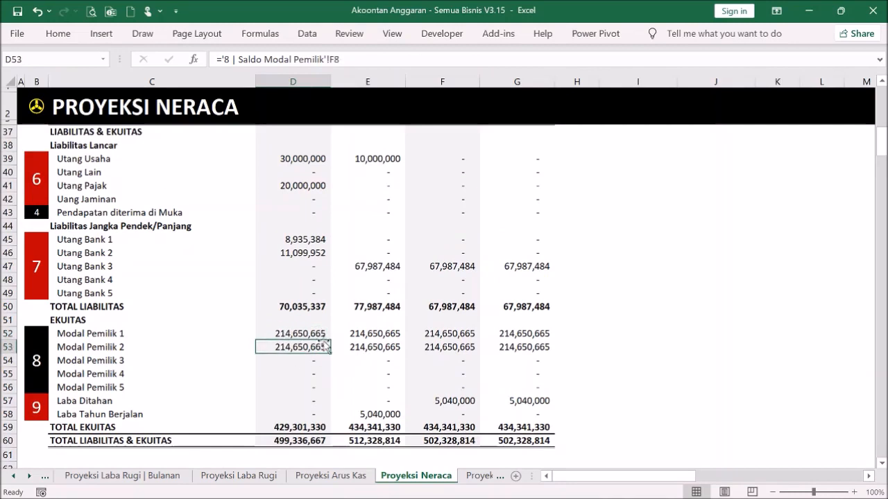
pyautogui.click(298, 336)
pyautogui.click(308, 348)
pyautogui.click(311, 413)
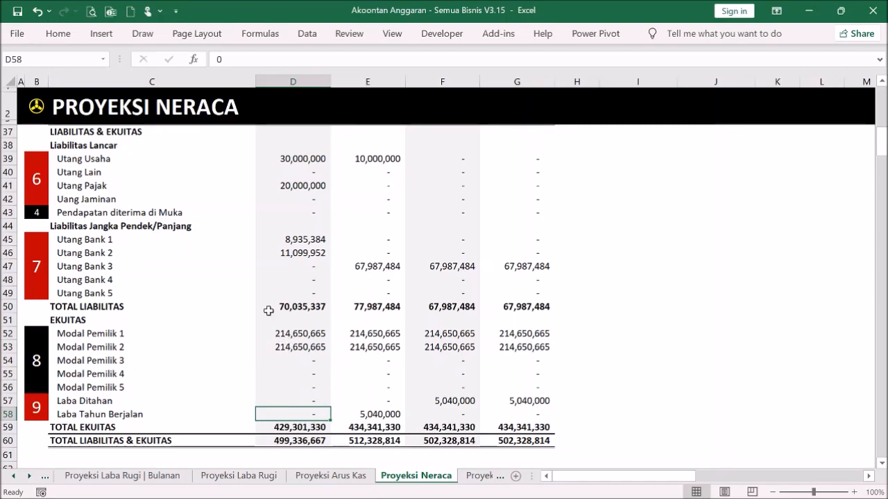
# Return to the main menu and save the workbook.
pyautogui.click(36, 107)
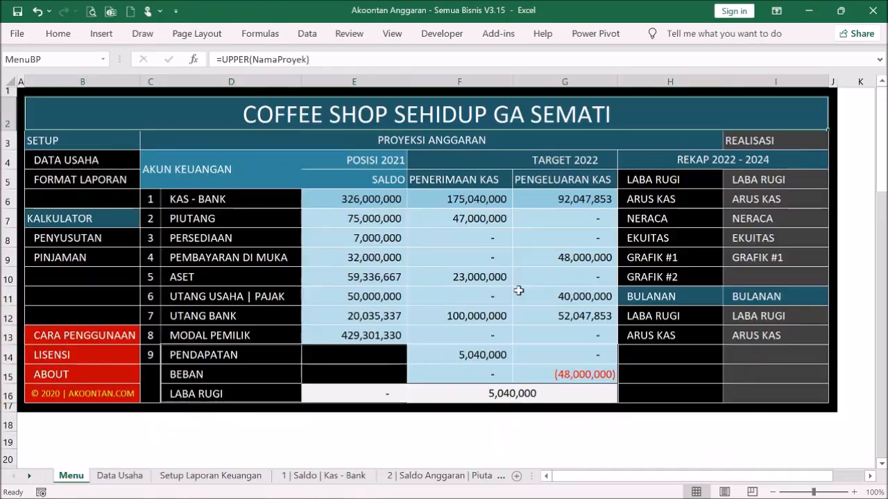
pyautogui.click(17, 11)
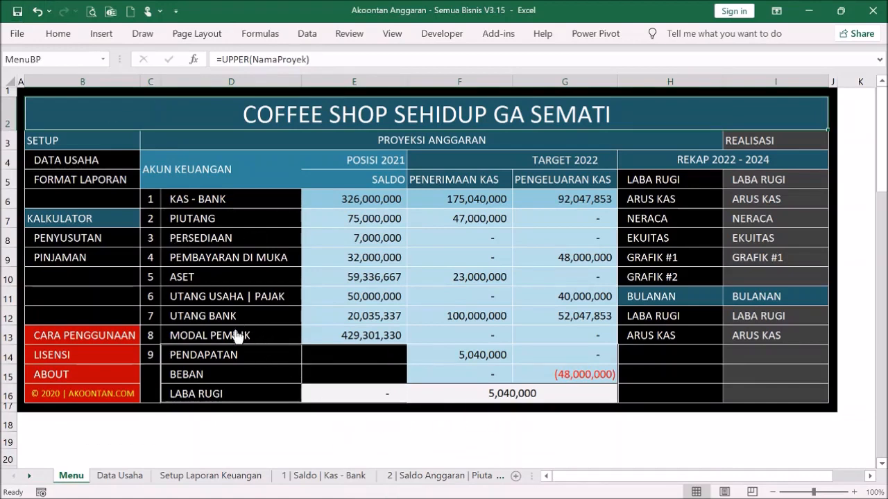
# Open the PENDAPATAN account's Laba Rugi budget sheet and look over its blank revenue and HPP sections.
pyautogui.click(217, 360)
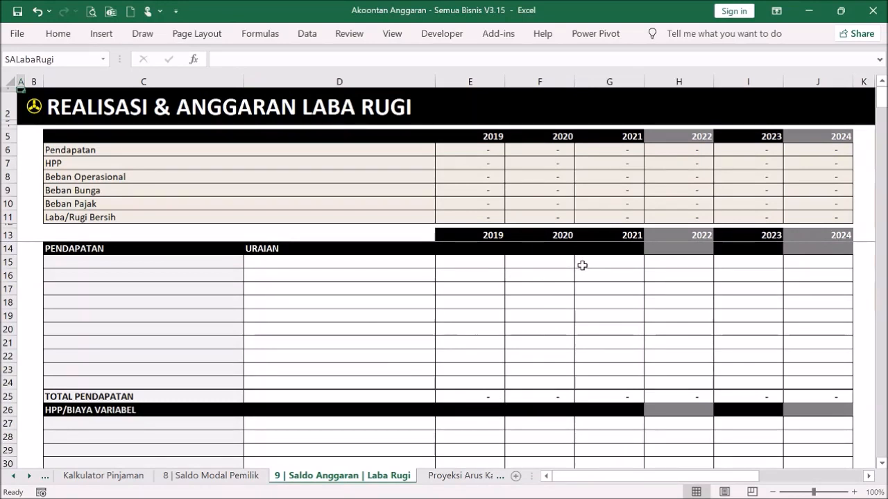
pyautogui.click(292, 264)
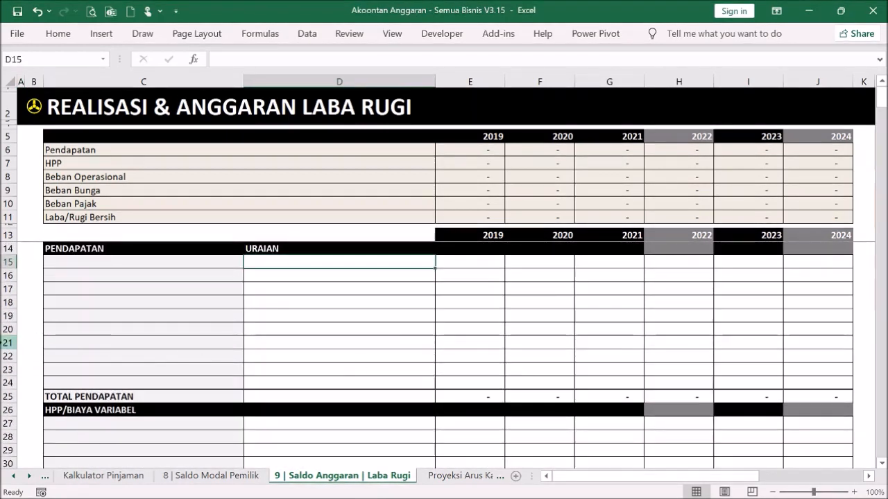
pyautogui.click(128, 264)
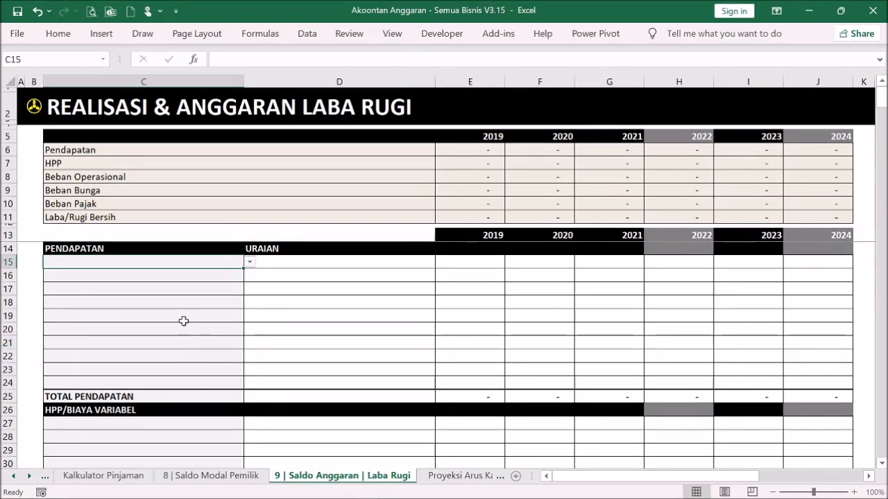
pyautogui.scroll(-3, 149, 333)
pyautogui.scroll(-9, 172, 366)
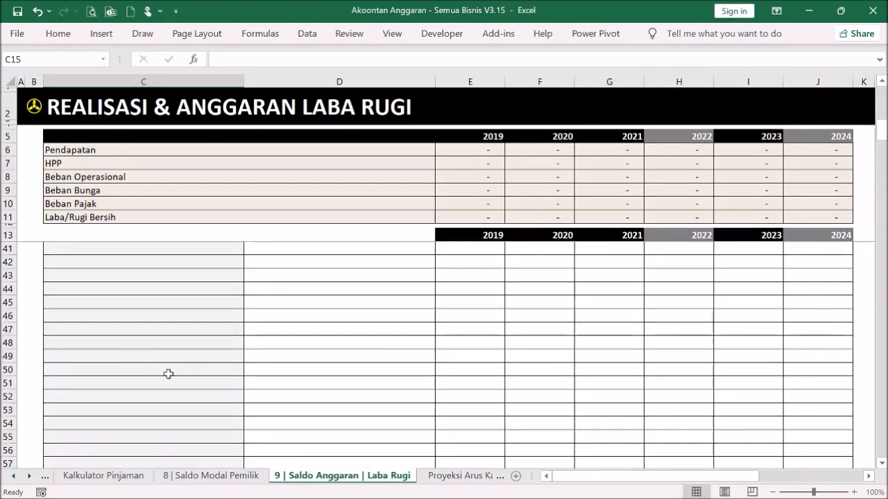
pyautogui.scroll(12, 208, 360)
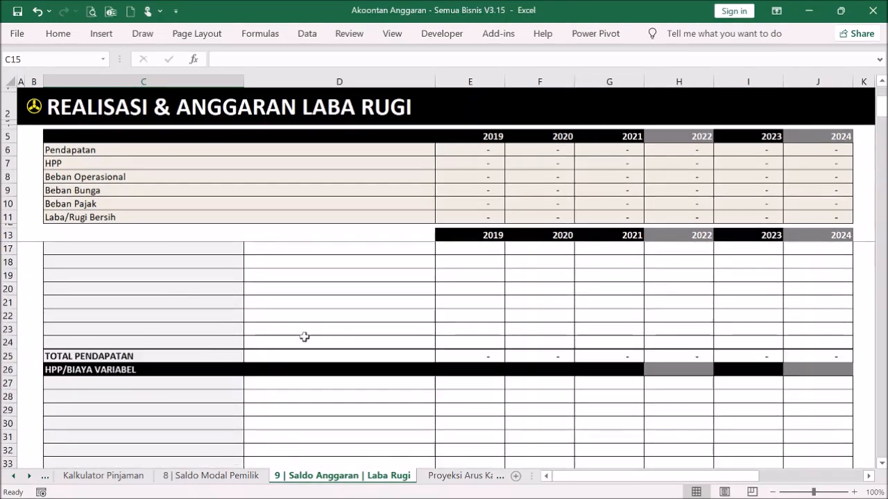
pyautogui.scroll(1, 305, 338)
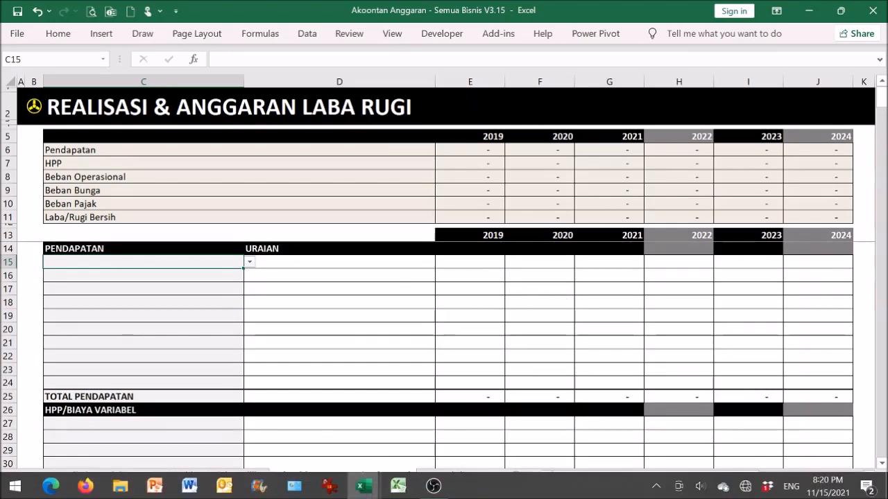
# Switch to the example workbook "Akoontan Anggaran - Semua Bisnis V3.15 - Contoh" and open its PENDAPATAN budget sheet.
pyautogui.click(356, 488)
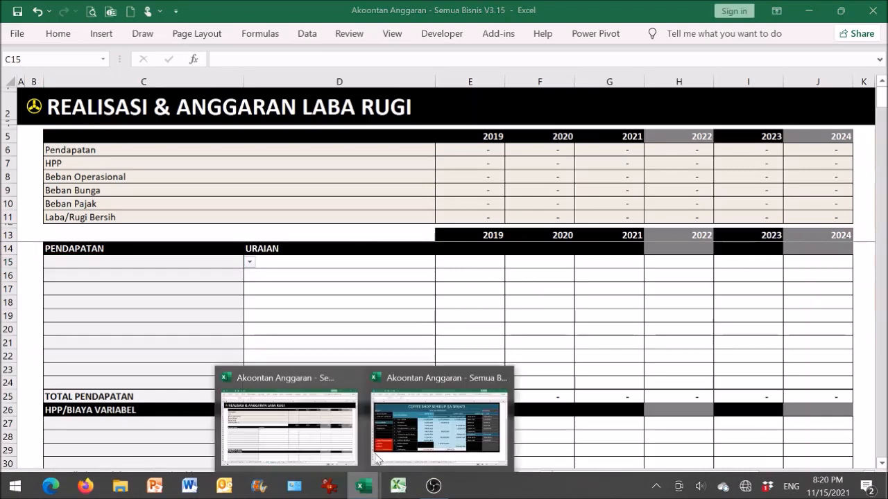
pyautogui.click(387, 395)
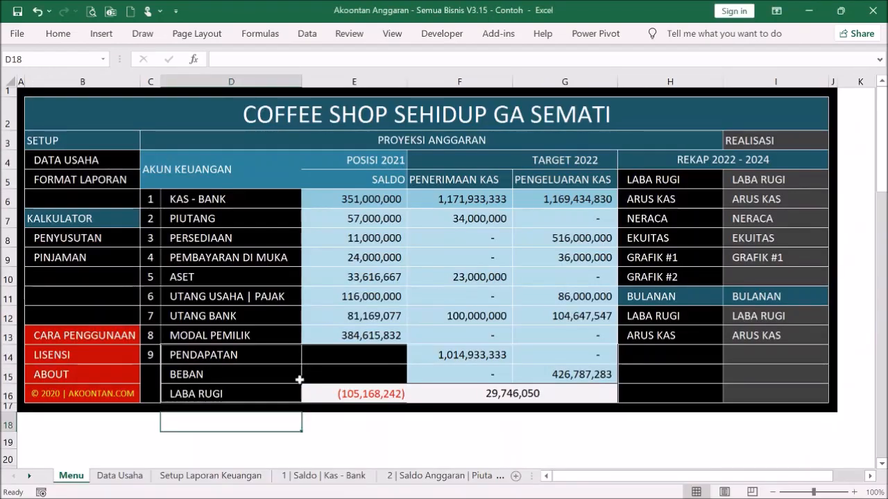
pyautogui.click(236, 357)
pyautogui.click(447, 353)
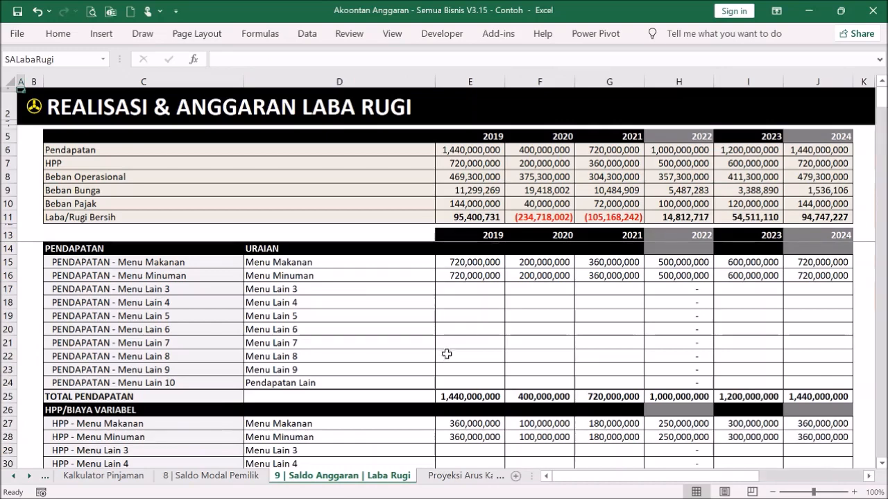
# Copy the example's PENDAPATAN rows, from Menu Makakan through Pendapatan Lain for 2019 to 2024 (C15:J24).
pyautogui.moveTo(184, 260); pyautogui.dragTo(797, 378)
pyautogui.rightClick(484, 313)
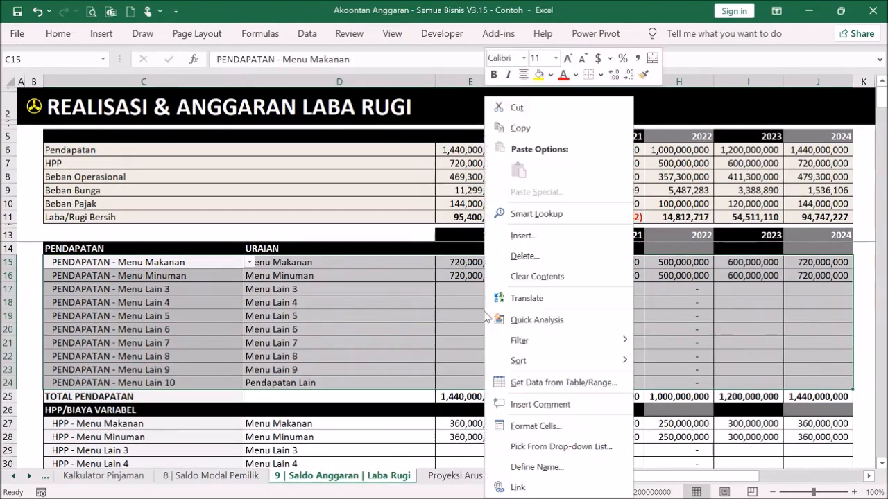
pyautogui.click(521, 129)
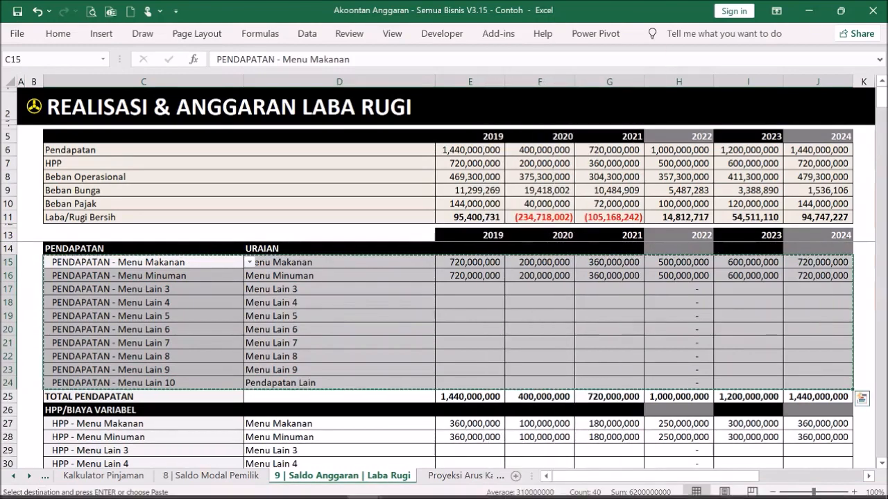
# Switch back to the "Akoontan Anggaran - Semua Bisnis V3.15" workbook and paste the copied revenue rows as values at C15.
pyautogui.click(360, 486)
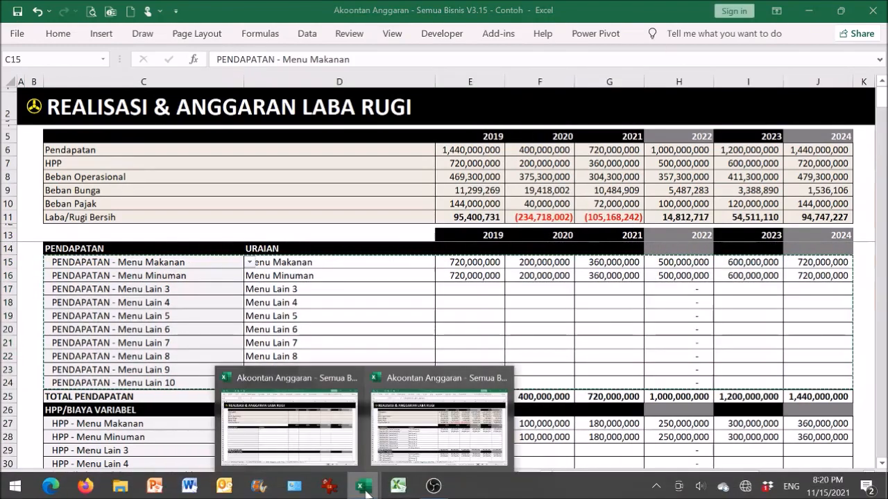
pyautogui.click(326, 455)
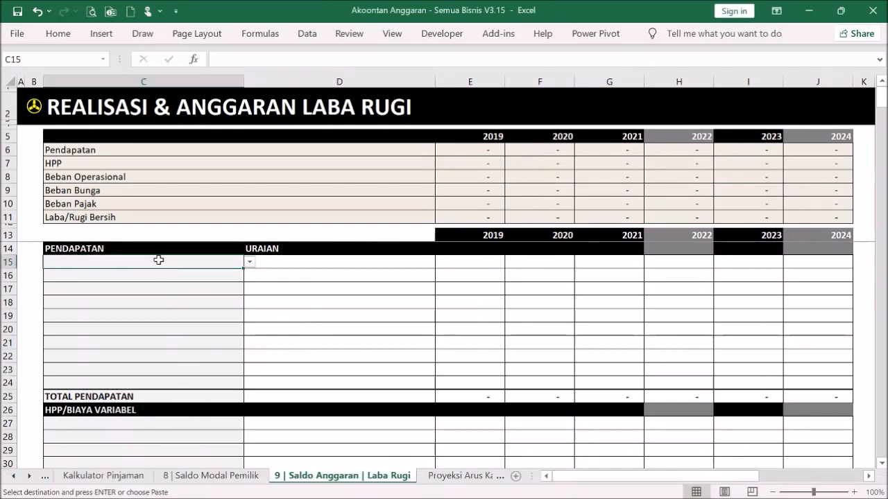
pyautogui.rightClick(160, 262)
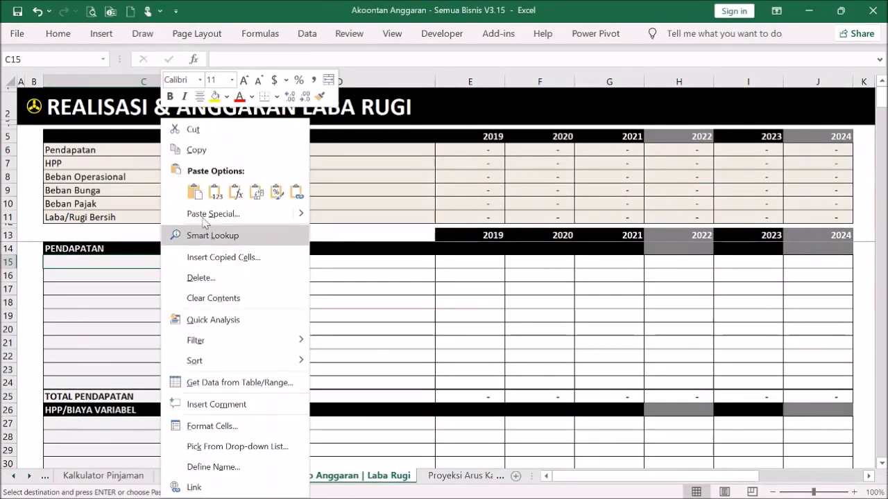
pyautogui.click(213, 194)
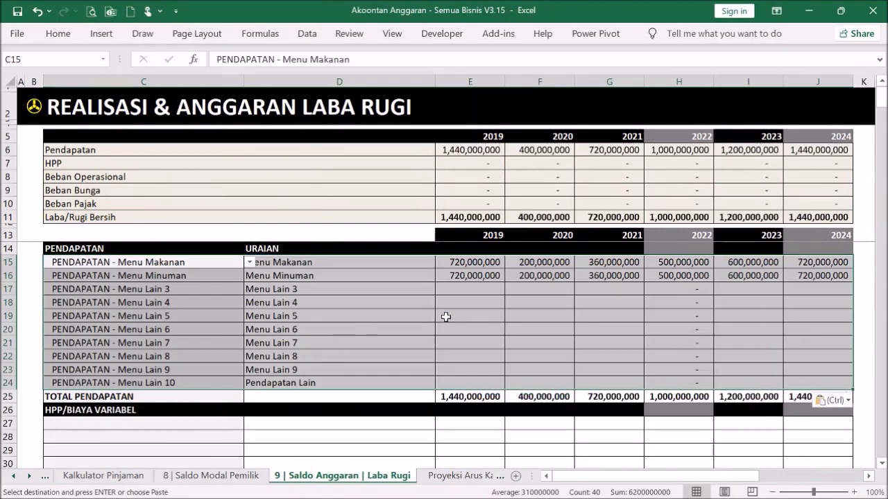
# Check the account drop-down and the URAIAN description of the first pasted revenue row.
pyautogui.click(445, 317)
pyautogui.click(200, 298)
pyautogui.click(239, 264)
pyautogui.click(250, 262)
pyautogui.click(250, 262)
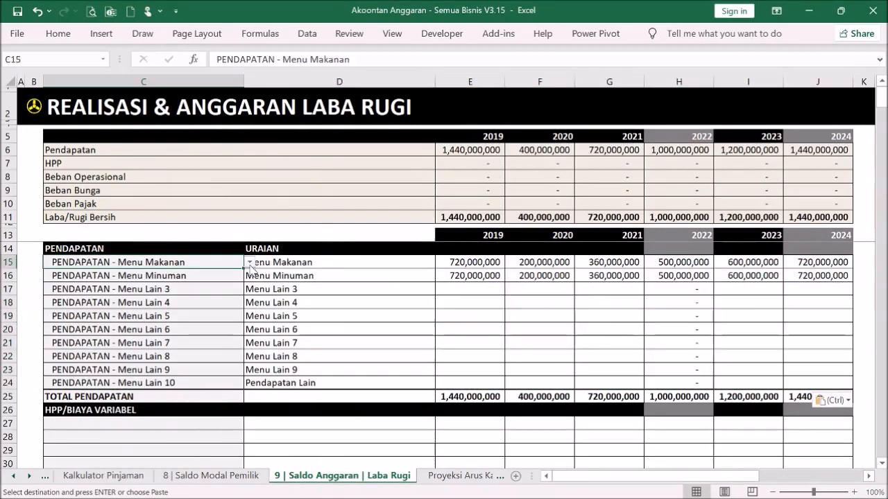
pyautogui.click(292, 264)
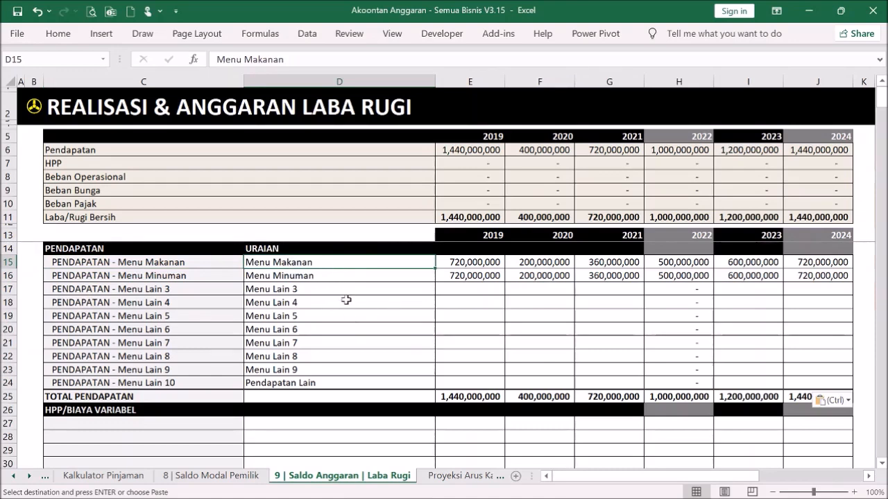
# Set the first Menu Makanan row's URAIAN to "Roti" and insert a copy of row 15 directly below it.
pyautogui.write('Roti')
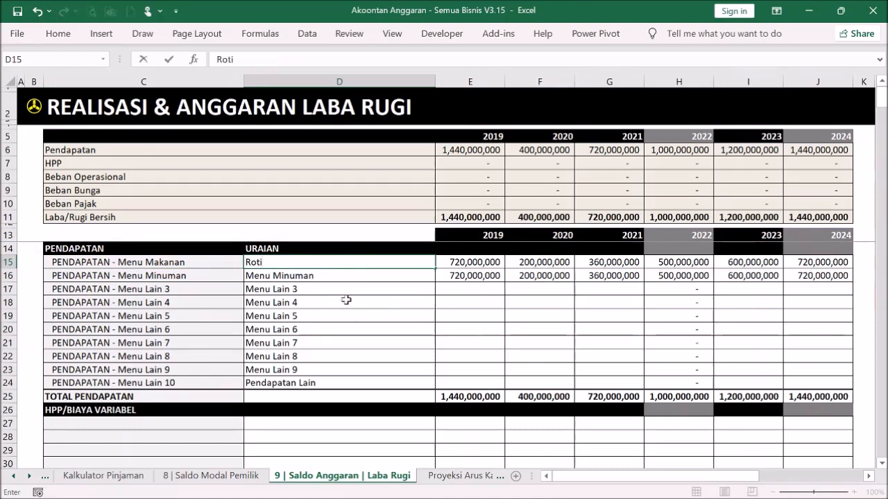
pyautogui.press('Return')
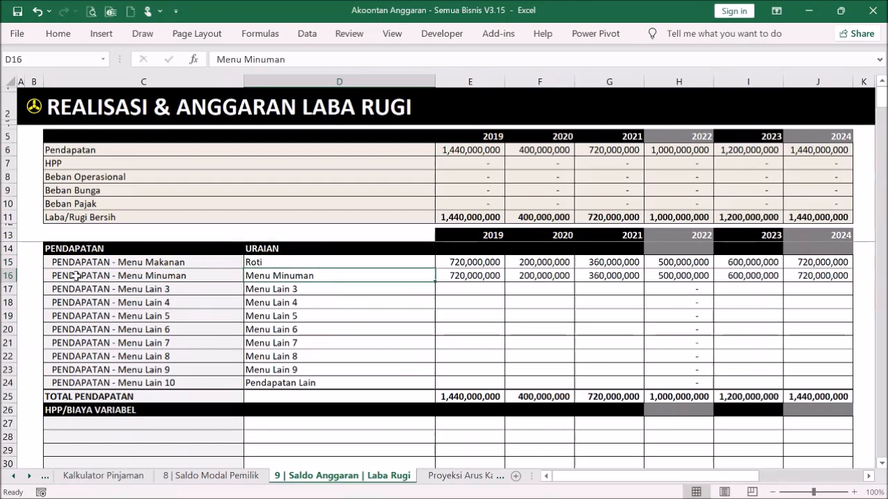
pyautogui.click(15, 258)
pyautogui.hotkey('ctrl', 'c')
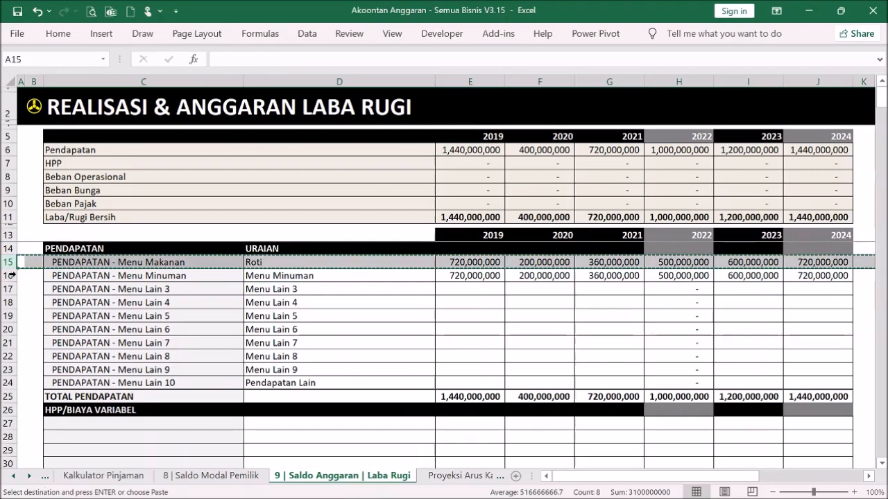
pyautogui.click(14, 275)
pyautogui.rightClick(15, 278)
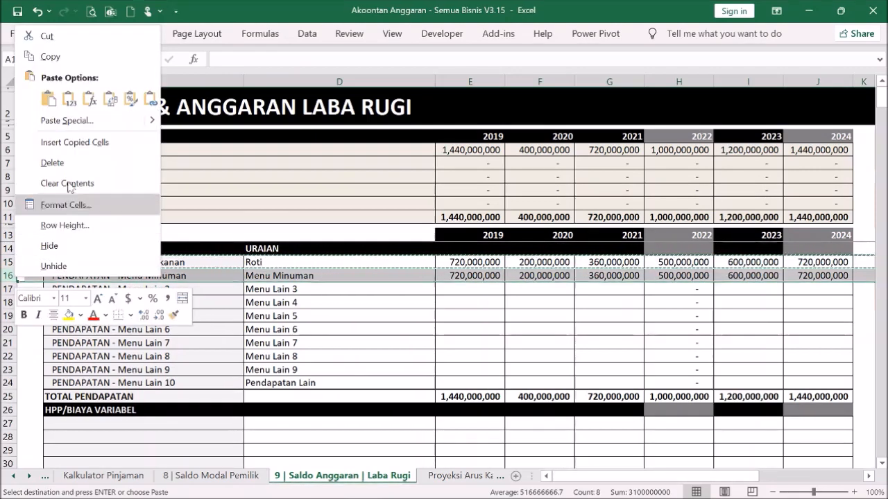
pyautogui.click(66, 144)
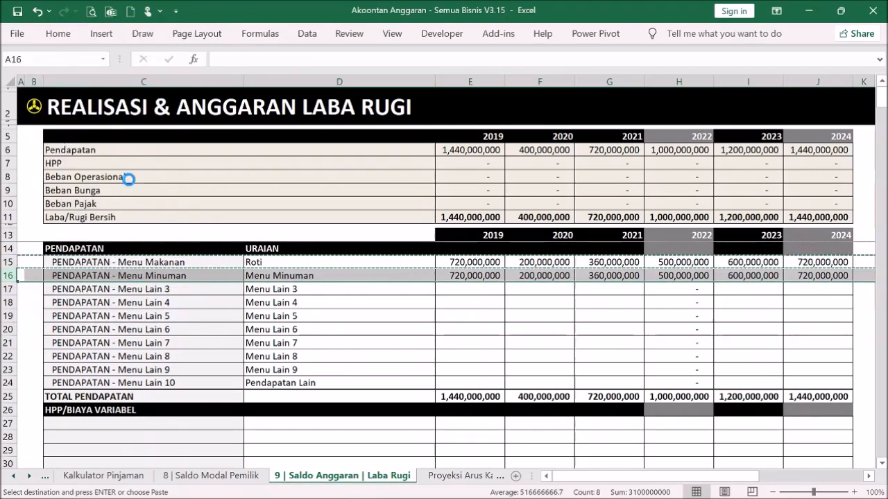
# Set the URAIAN of the duplicated Menu Makanan row (D16) to "Donat".
pyautogui.click(296, 275)
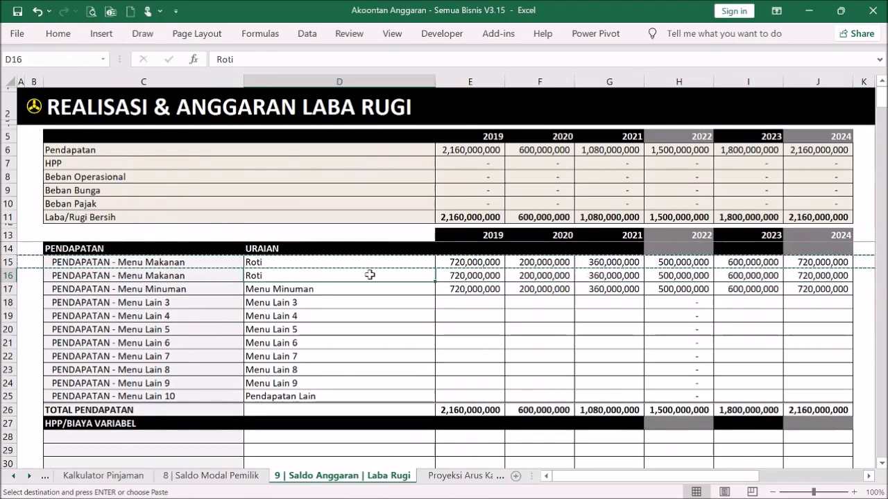
pyautogui.write('Don’')
pyautogui.write('t')
pyautogui.press('Return')
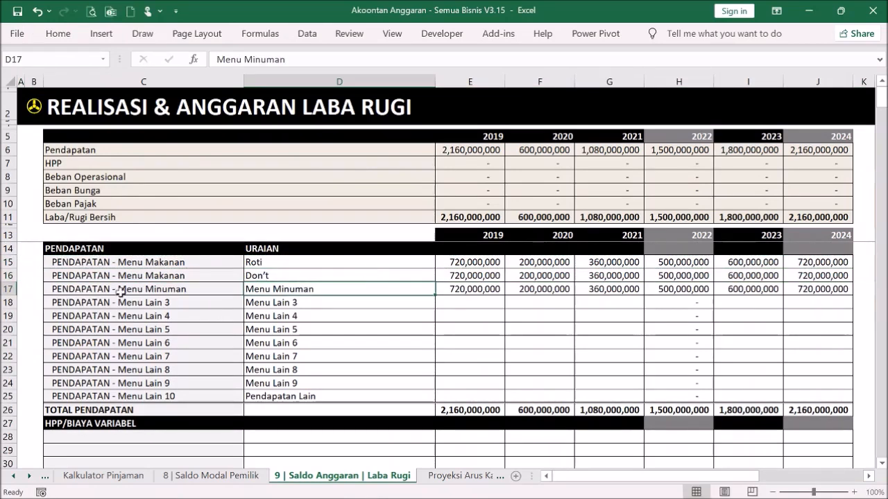
pyautogui.click(297, 275)
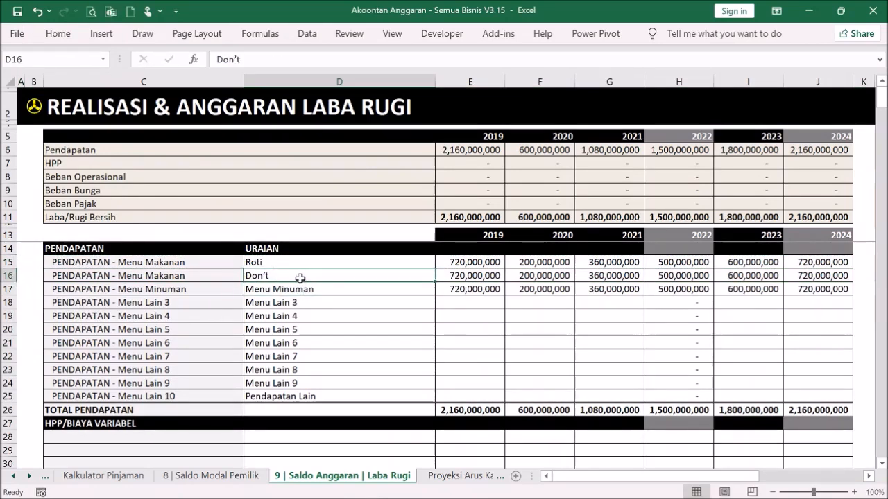
pyautogui.write('Donat')
pyautogui.press('Return')
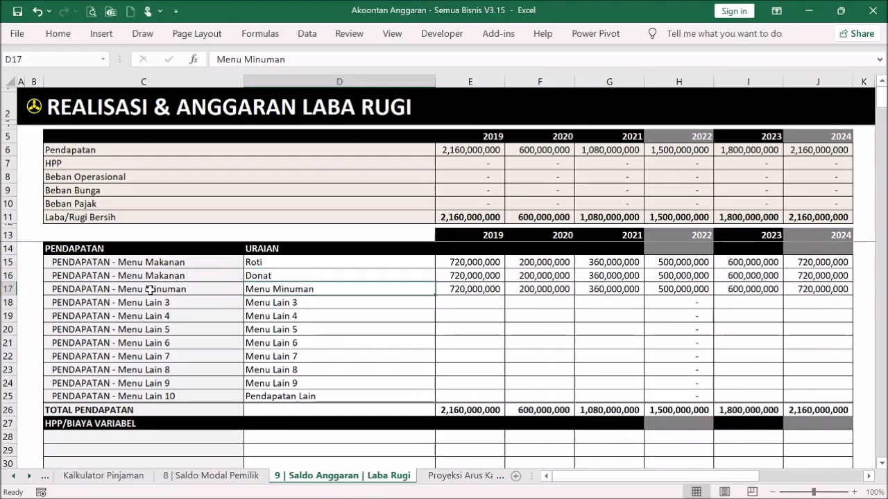
pyautogui.click(244, 276)
pyautogui.click(249, 277)
pyautogui.click(249, 277)
# Set the 2019 revenue of both Roti and Donat to 360,000,000 (E15:E16).
pyautogui.click(477, 262)
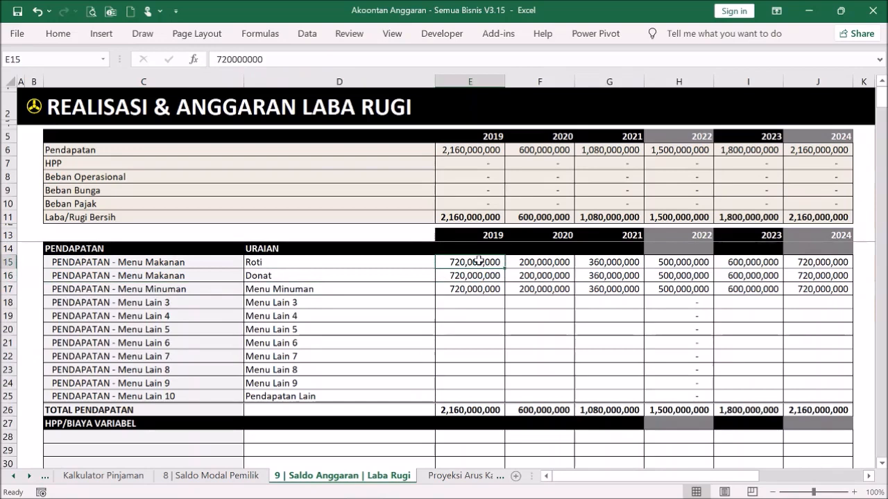
pyautogui.write('360,000,')
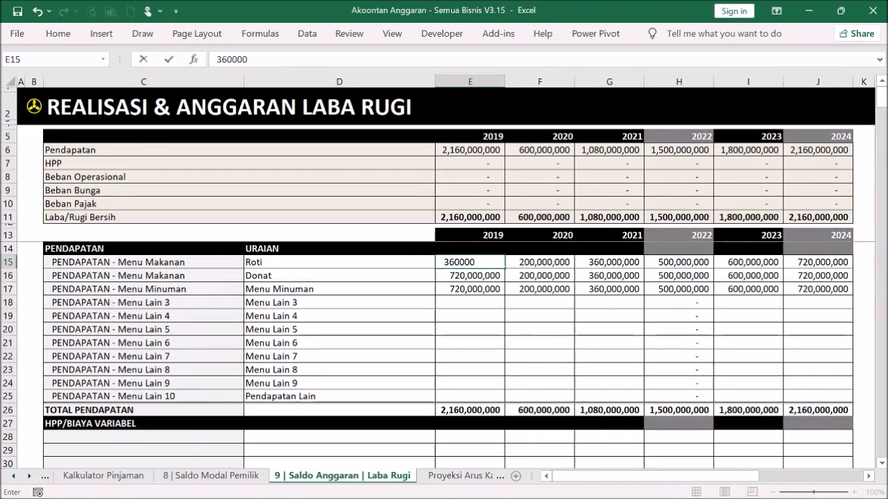
pyautogui.write('000')
pyautogui.press('Return')
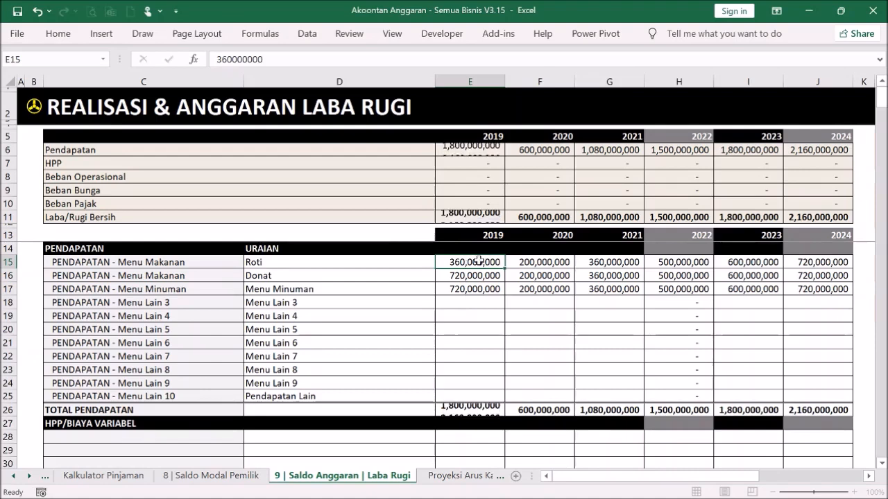
pyautogui.write('3')
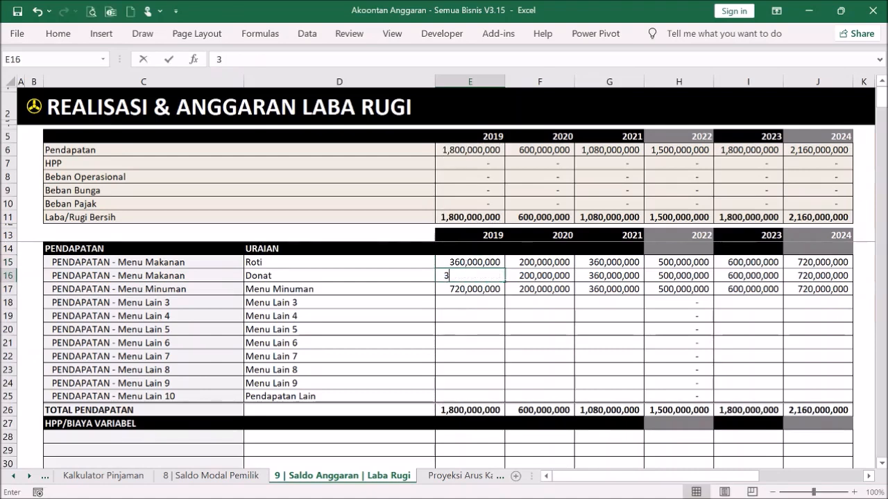
pyautogui.write('60000')
pyautogui.press('Return')
pyautogui.moveTo(488, 260); pyautogui.dragTo(509, 263)
pyautogui.click(511, 276)
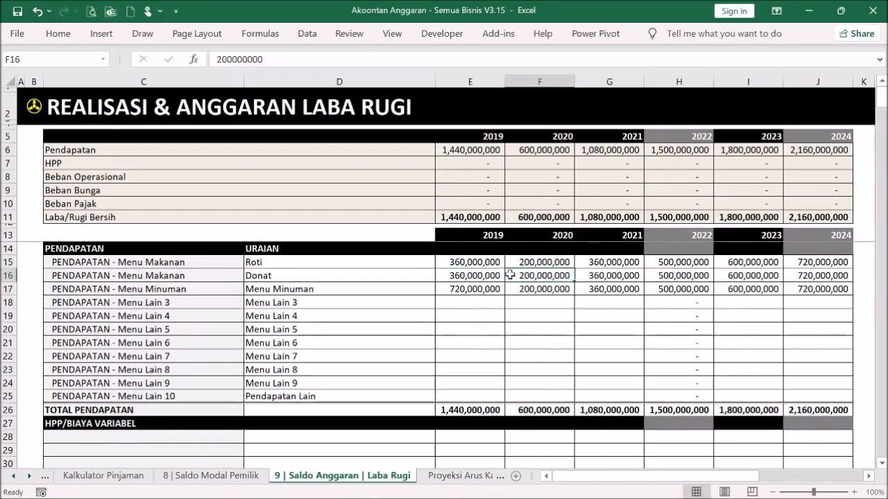
pyautogui.click(474, 263)
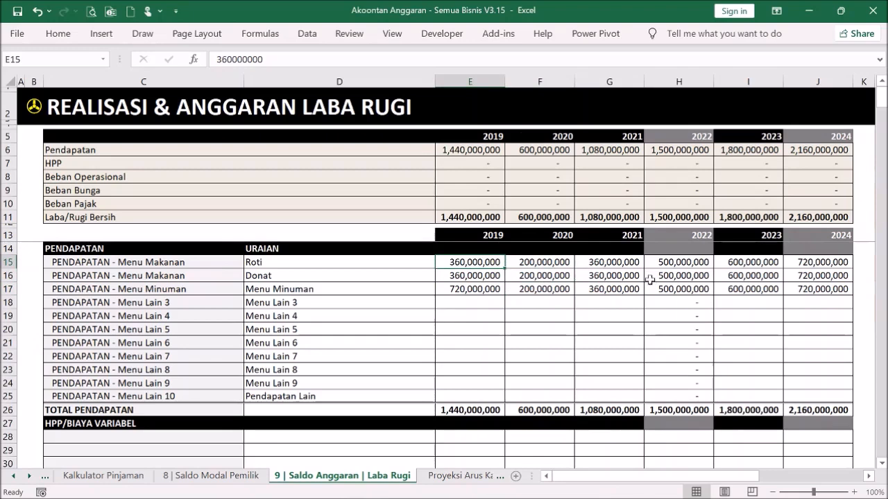
# Set the 2020 revenue of both Roti and Donat to 100,000,000 (F15:F16).
pyautogui.doubleClick(536, 262)
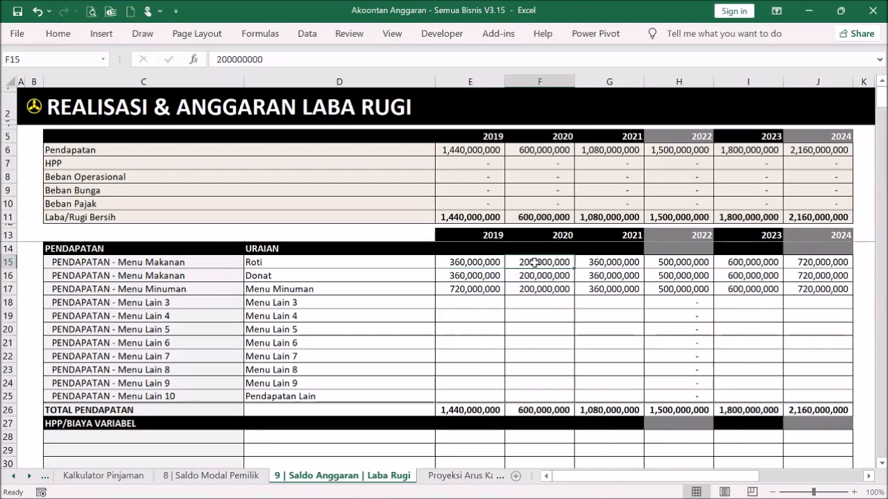
pyautogui.write('100000000')
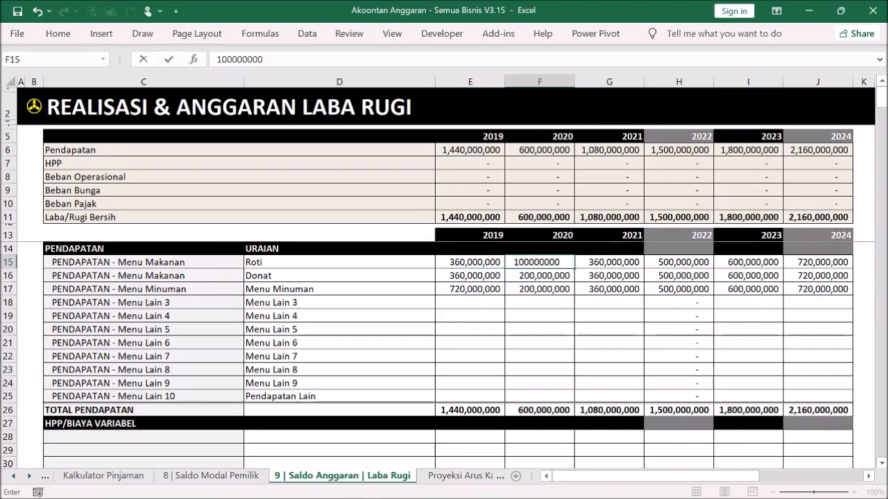
pyautogui.press('Return')
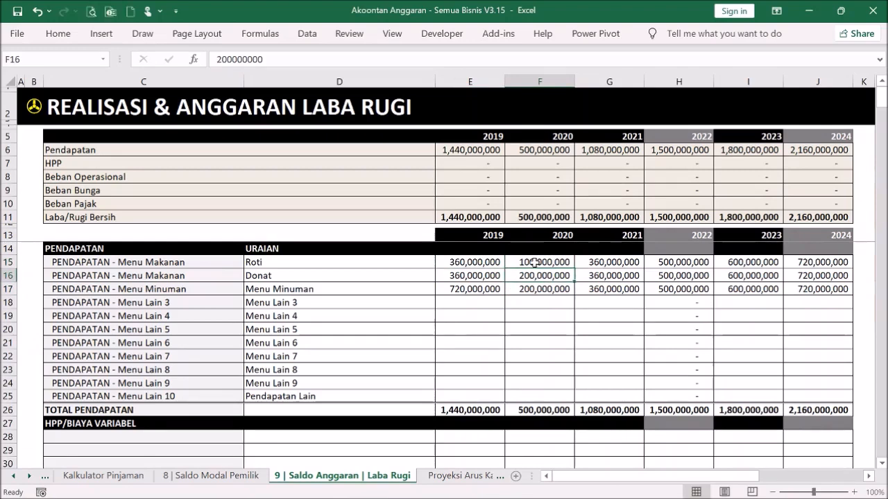
pyautogui.write('1')
pyautogui.write('000')
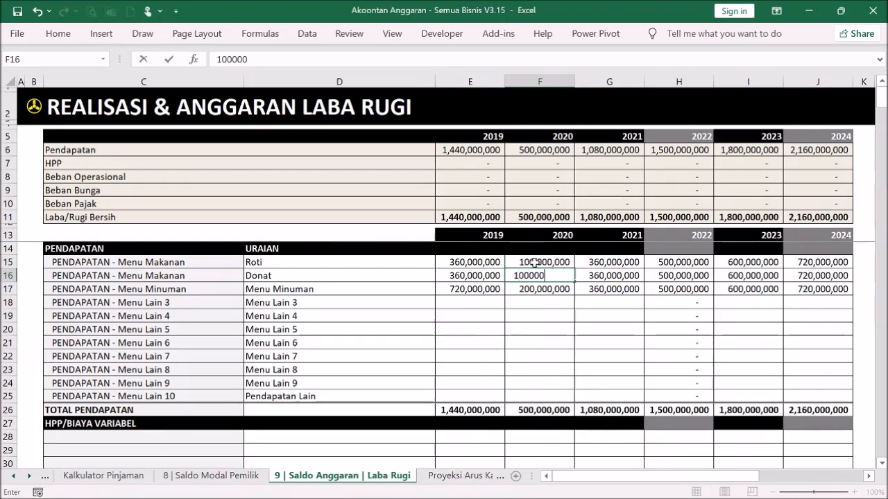
pyautogui.press('Return')
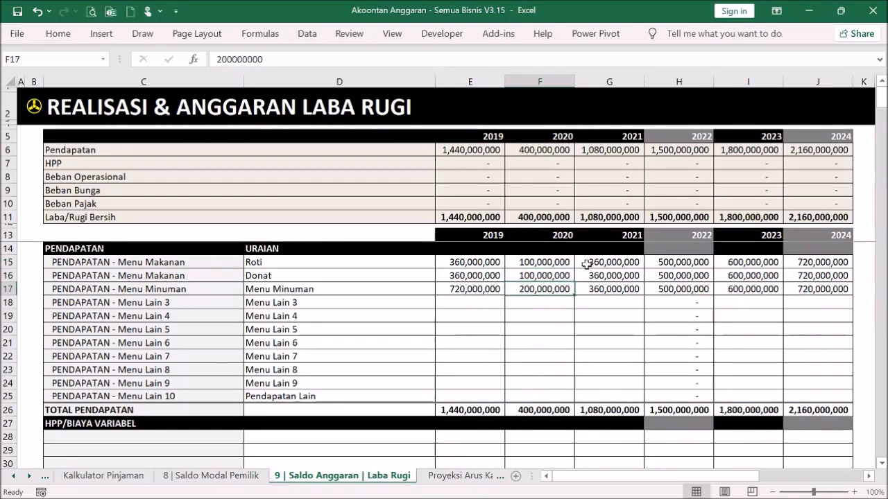
# Set the 2021 revenue of both Roti and Donat to 180,000,000 (G15:G16).
pyautogui.click(596, 262)
pyautogui.write('18')
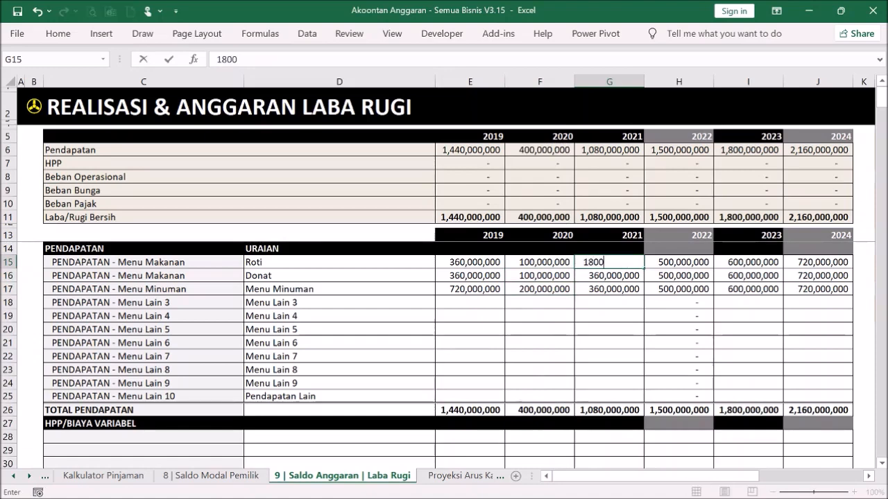
pyautogui.press('Return')
pyautogui.write('18')
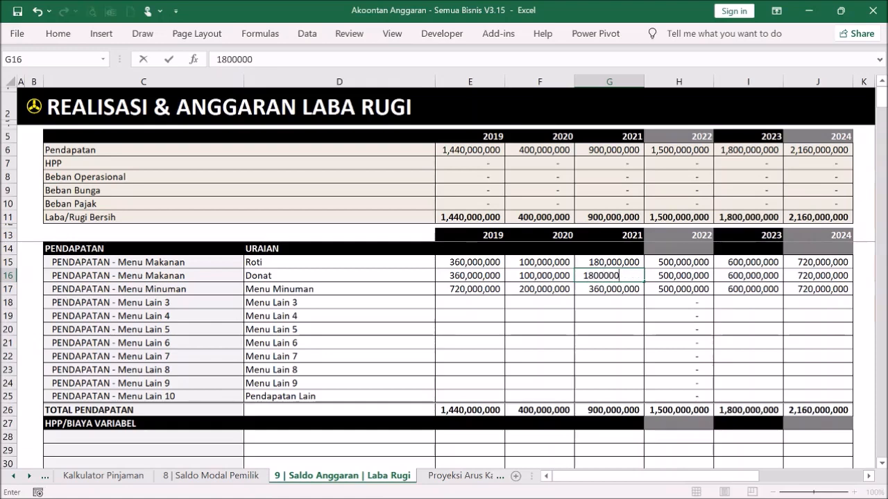
pyautogui.press('Return')
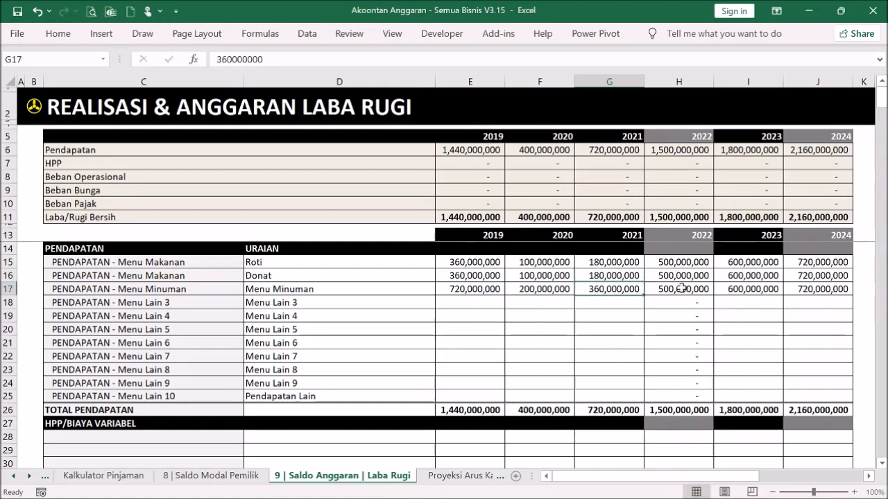
# Set Roti's revenue to 250,000,000 for 2022, 300,000,000 for 2023 and 36,000,000 for 2024 (H15:J15).
pyautogui.click(684, 262)
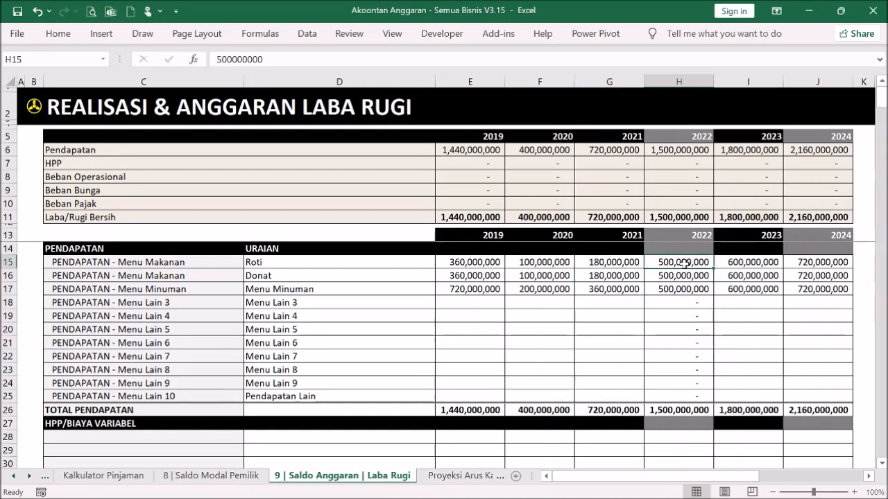
pyautogui.write('250000')
pyautogui.click(730, 262)
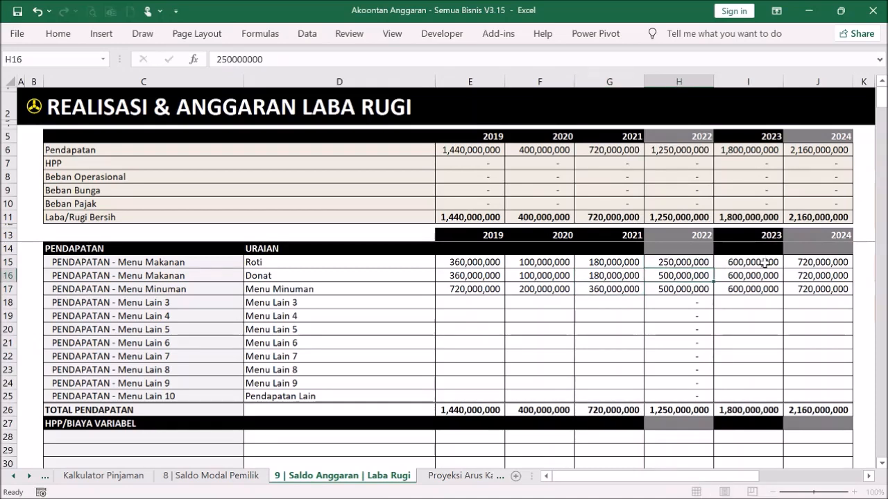
pyautogui.write('30')
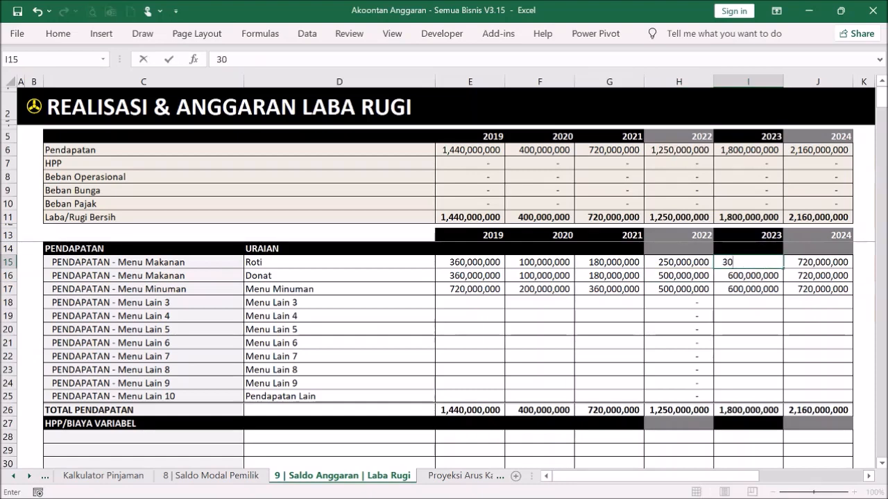
pyautogui.write('0,000,000')
pyautogui.press('Return')
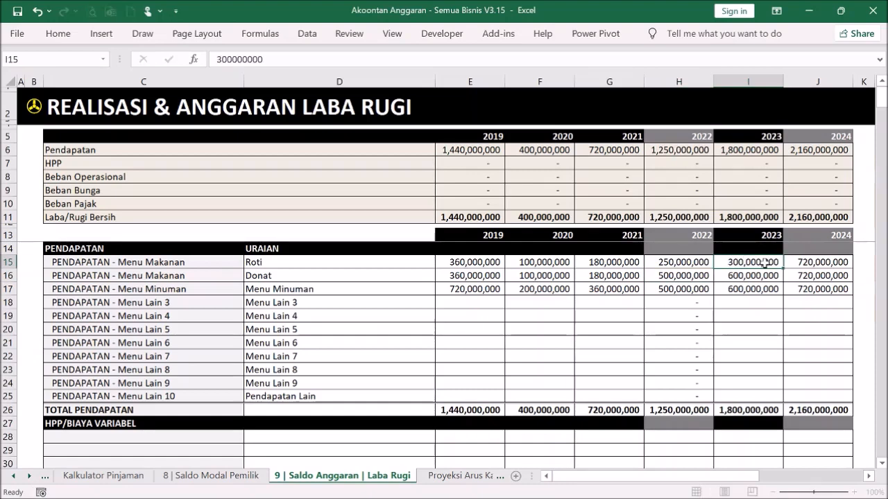
pyautogui.click(819, 264)
pyautogui.write('36000')
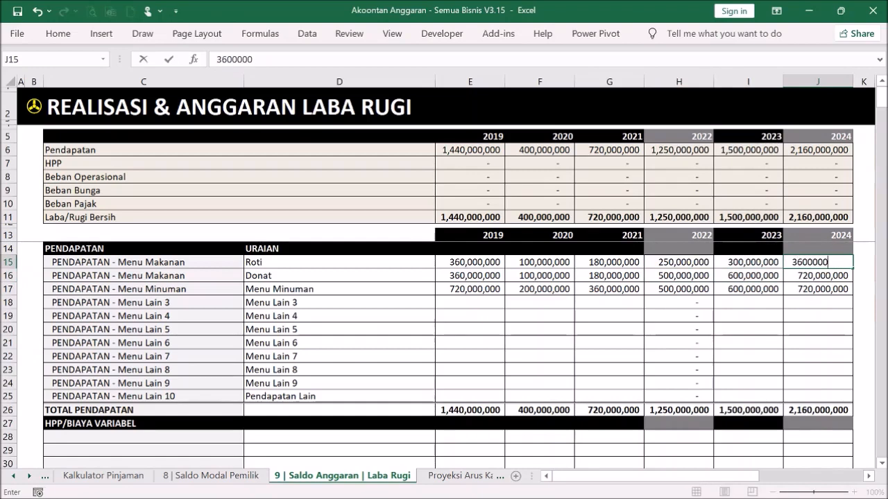
pyautogui.press('Return')
# Copy Roti's 2022 to 2024 revenue values (H15:J15) into the Donat row at H16:J16.
pyautogui.moveTo(707, 263); pyautogui.dragTo(789, 265)
pyautogui.hotkey('ctrl', 'c')
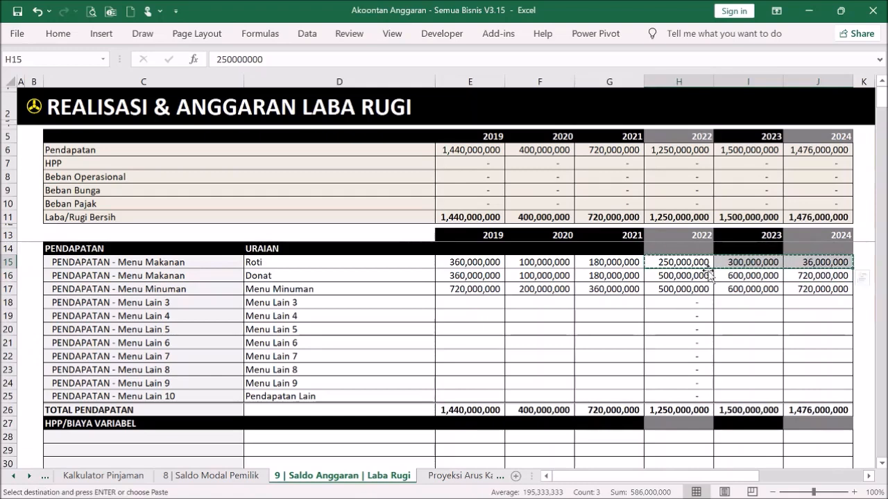
pyautogui.click(693, 276)
pyautogui.moveTo(693, 276); pyautogui.dragTo(818, 276)
pyautogui.press('Return')
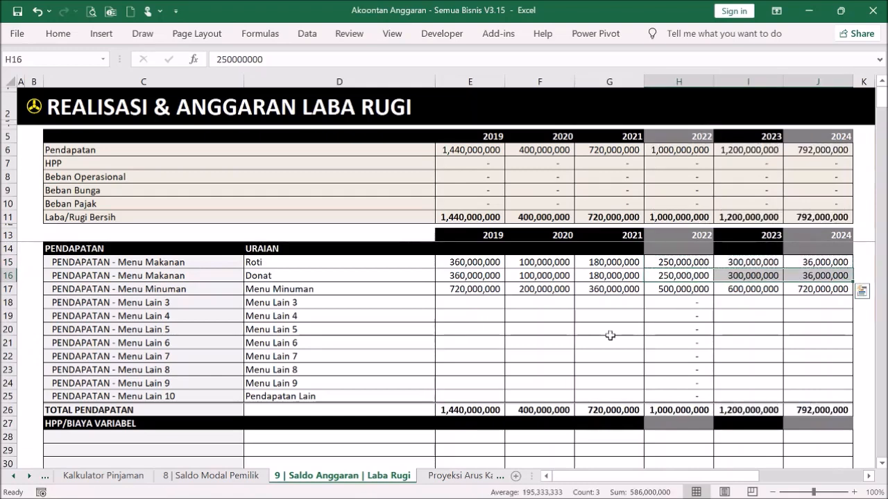
pyautogui.click(584, 338)
# Switch to the example workbook "Akoontan Anggaran - Semua Bisnis V3.15 - Contoh" and copy its HPP/BIAYA VARIABEL rows (C27:J36).
pyautogui.scroll(-3, 621, 317)
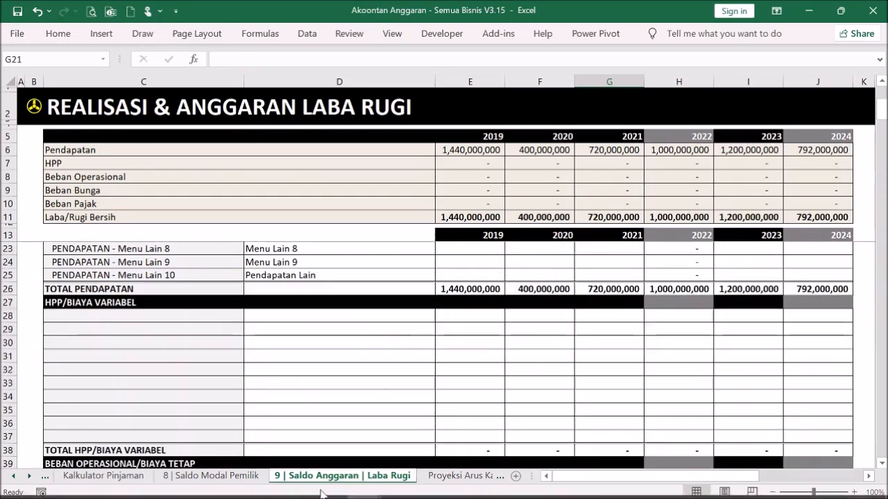
pyautogui.moveTo(367, 482)
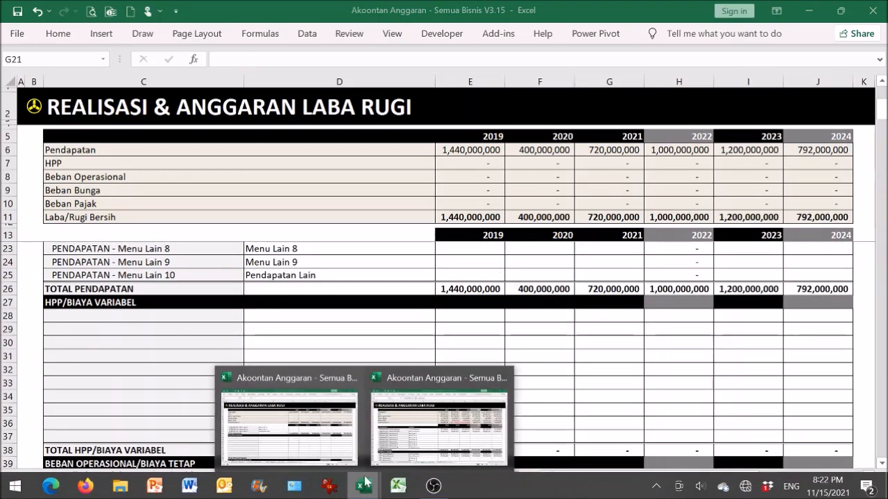
pyautogui.click(392, 454)
pyautogui.scroll(-3, 488, 280)
pyautogui.click(391, 378)
pyautogui.moveTo(208, 300); pyautogui.dragTo(772, 435)
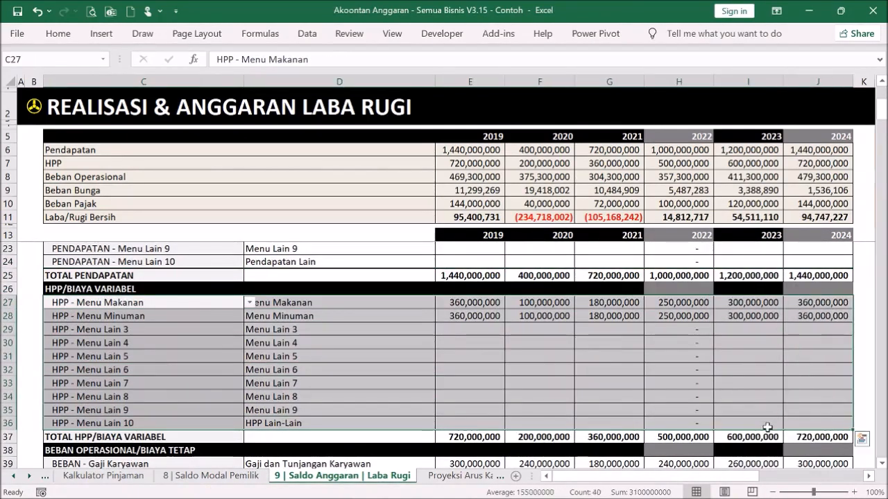
pyautogui.hotkey('ctrl', 'c')
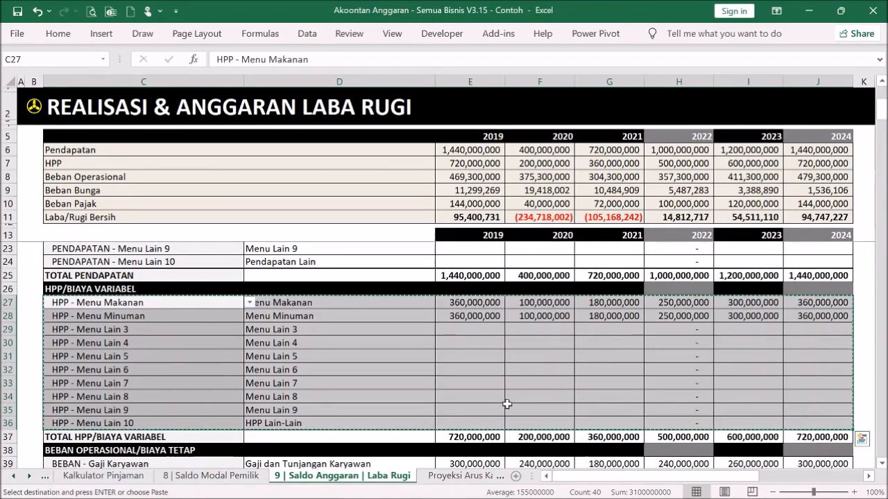
# Switch to the workbook "Akoontan Anggaran - Semua Bisnis V3.15" and paste the copied HPP rows as values only, starting at C28.
pyautogui.moveTo(363, 486)
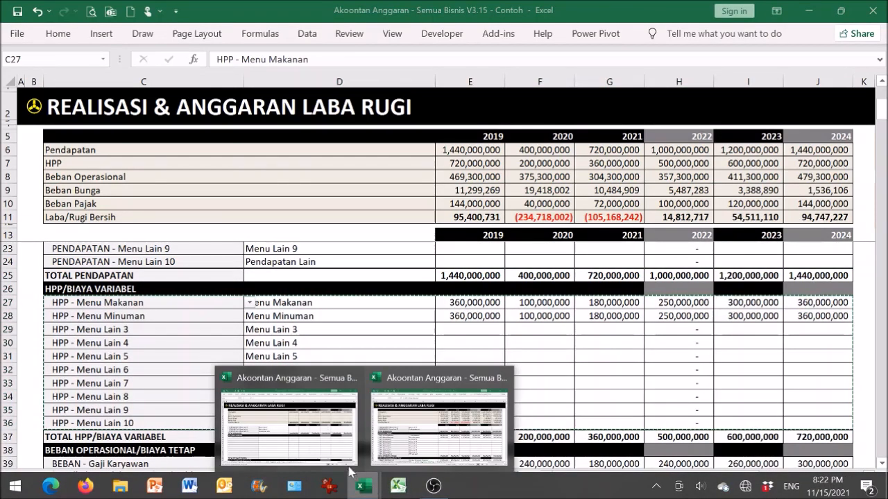
pyautogui.click(346, 442)
pyautogui.click(188, 314)
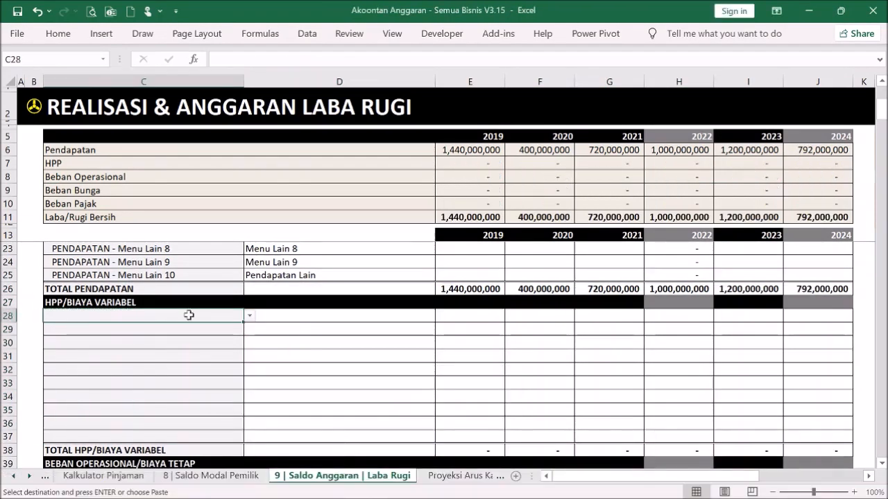
pyautogui.rightClick(188, 314)
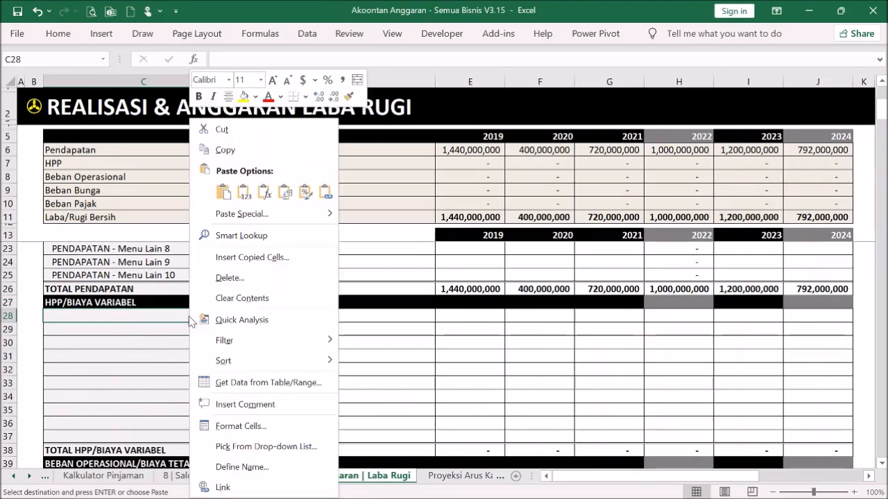
pyautogui.click(243, 192)
pyautogui.click(393, 361)
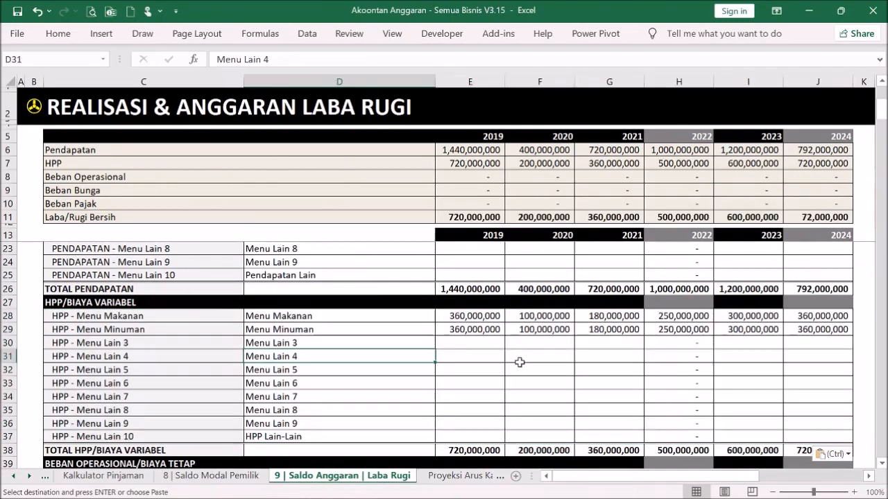
pyautogui.click(521, 359)
# Look over the pasted HPP rows and the empty BEBAN OPERASIONAL/BIAYA TETAP section below them.
pyautogui.scroll(-1, 573, 357)
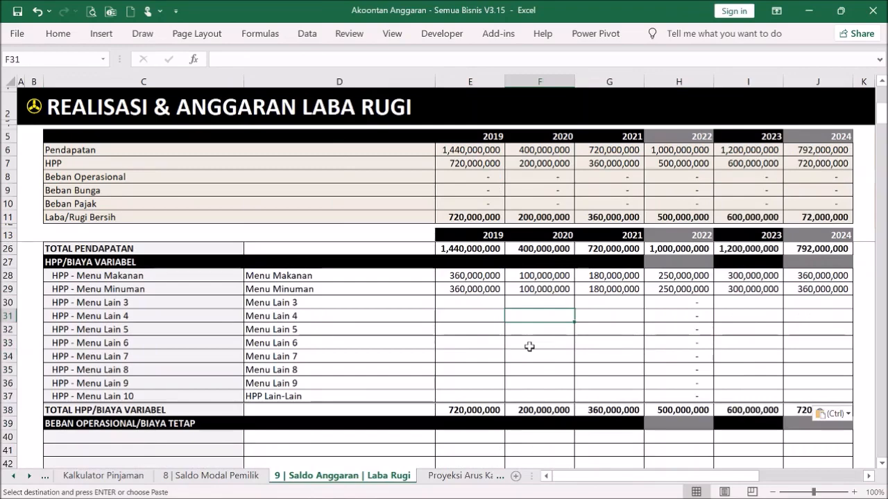
pyautogui.scroll(-2, 448, 314)
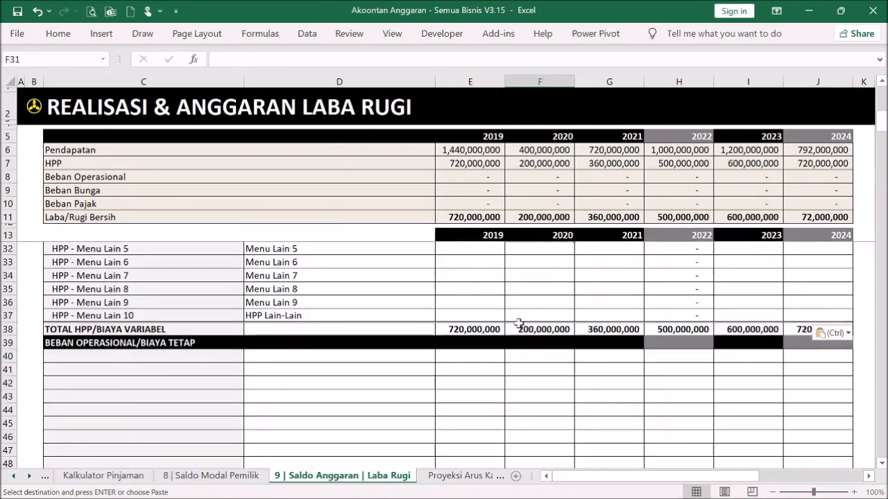
pyautogui.scroll(6, 509, 299)
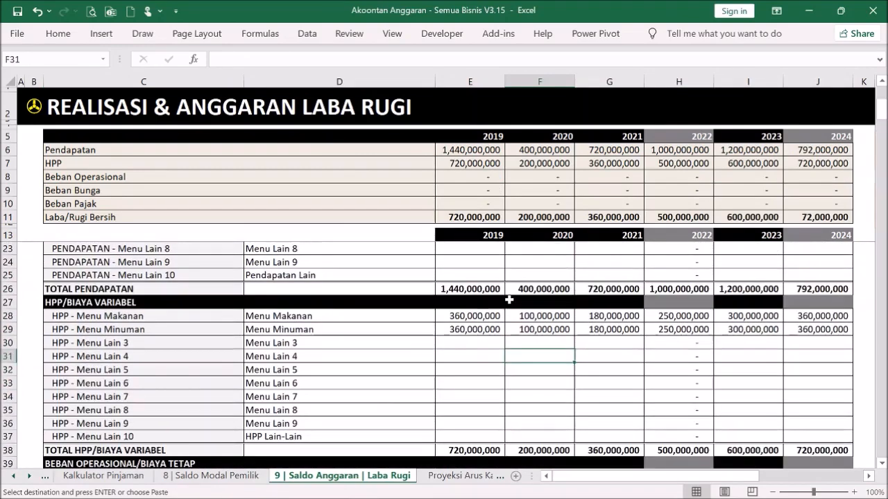
pyautogui.scroll(-6, 511, 306)
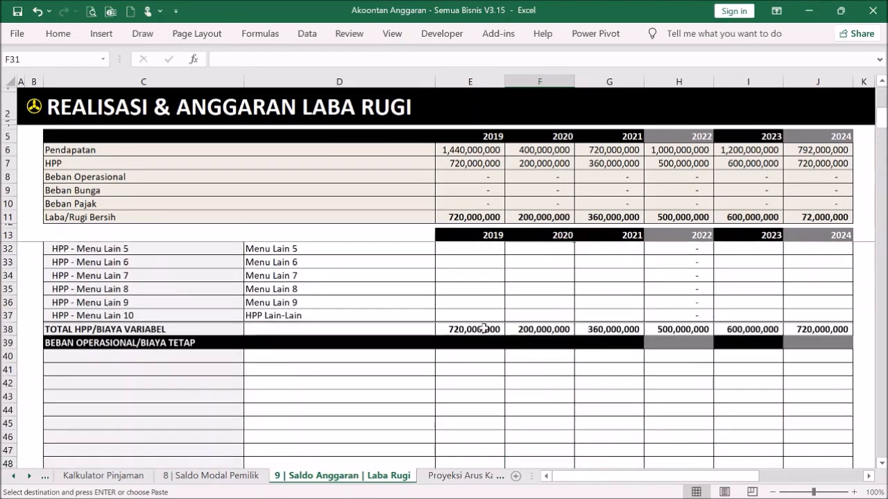
pyautogui.scroll(-3, 478, 326)
pyautogui.click(391, 326)
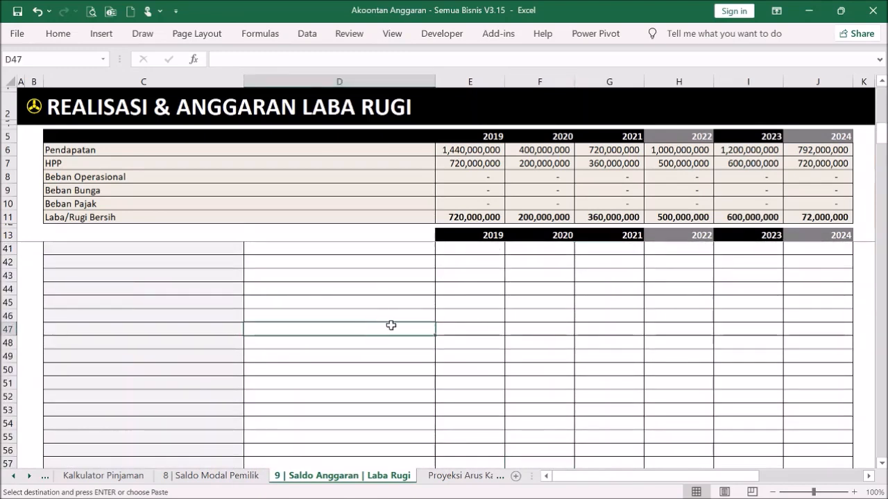
pyautogui.scroll(4, 415, 336)
pyautogui.click(418, 342)
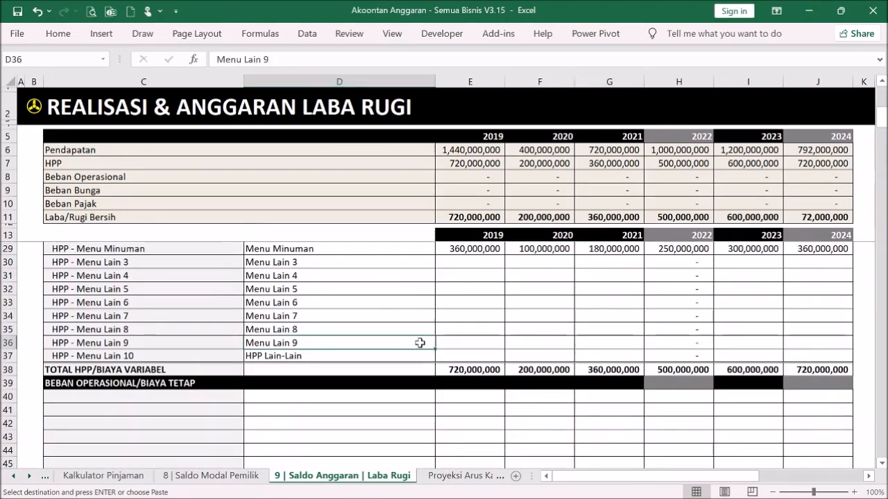
pyautogui.scroll(-1, 340, 347)
pyautogui.click(337, 357)
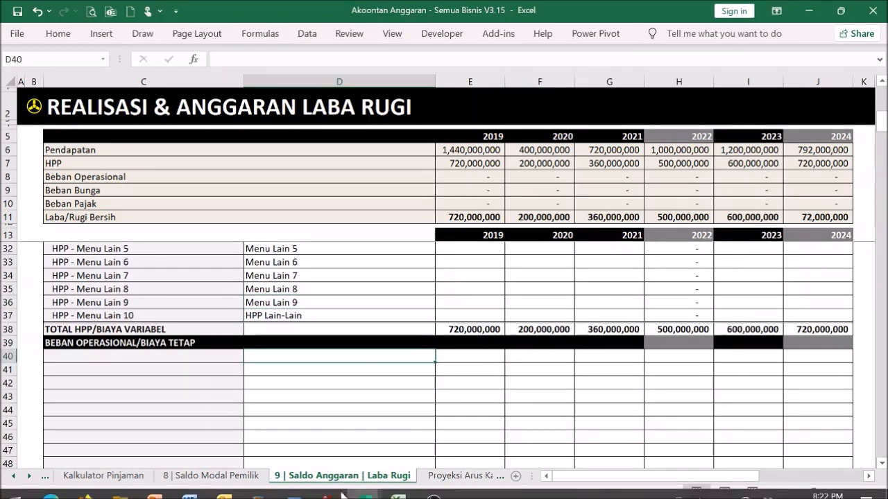
# Switch to the example workbook "Akoontan Anggaran - Semua Bisnis V3.15 - Contoh" and copy its BEBAN OPERASIONAL/BIAYA TETAP rows (C39:J68).
pyautogui.moveTo(364, 486)
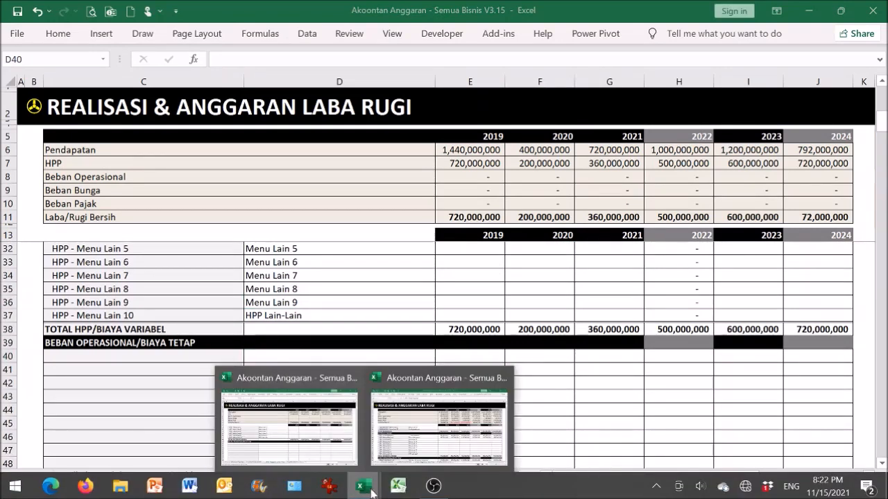
pyautogui.click(437, 441)
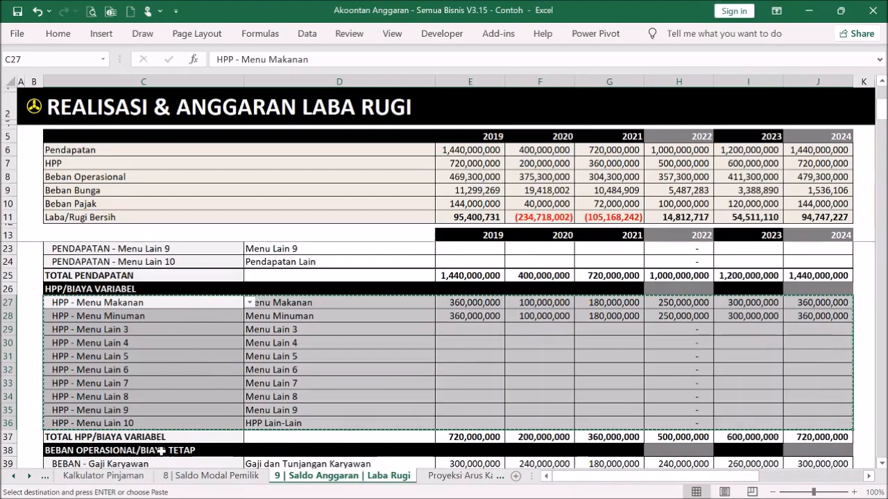
pyautogui.scroll(-5, 133, 442)
pyautogui.click(177, 339)
pyautogui.click(180, 263)
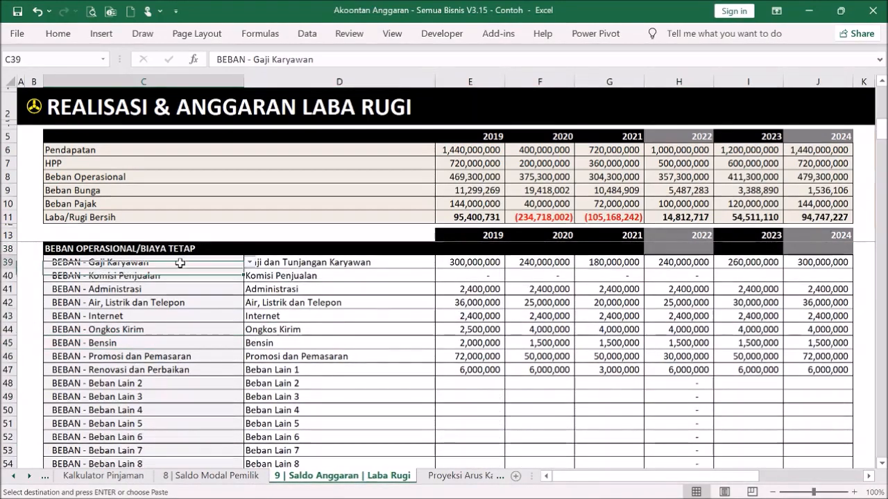
pyautogui.scroll(-4, 519, 316)
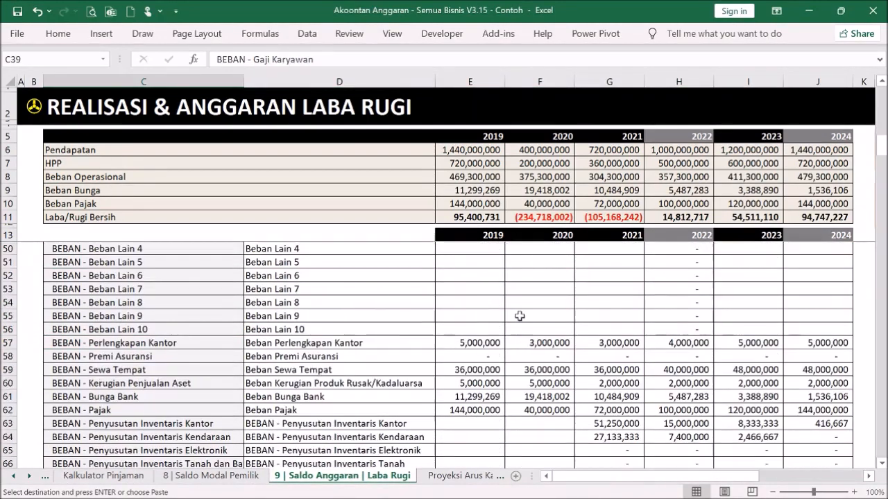
pyautogui.scroll(-4, 517, 313)
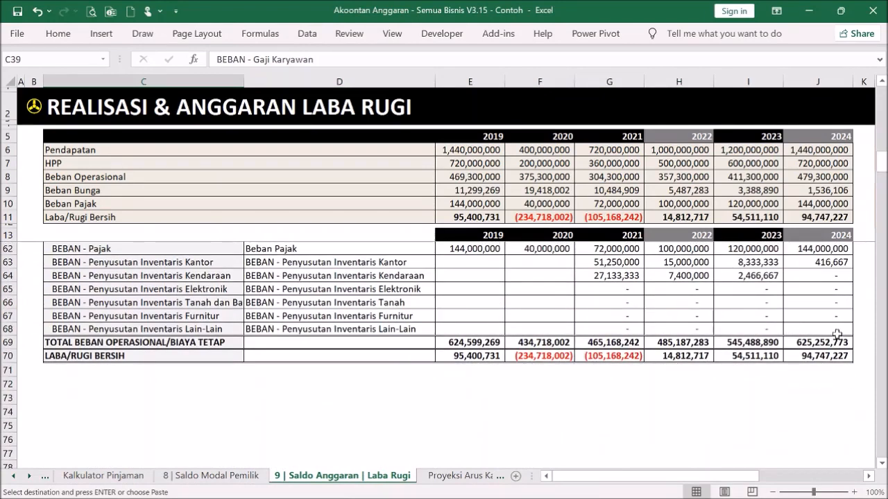
pyautogui.keyDown('shift'); pyautogui.click(837, 335); pyautogui.keyUp('shift')
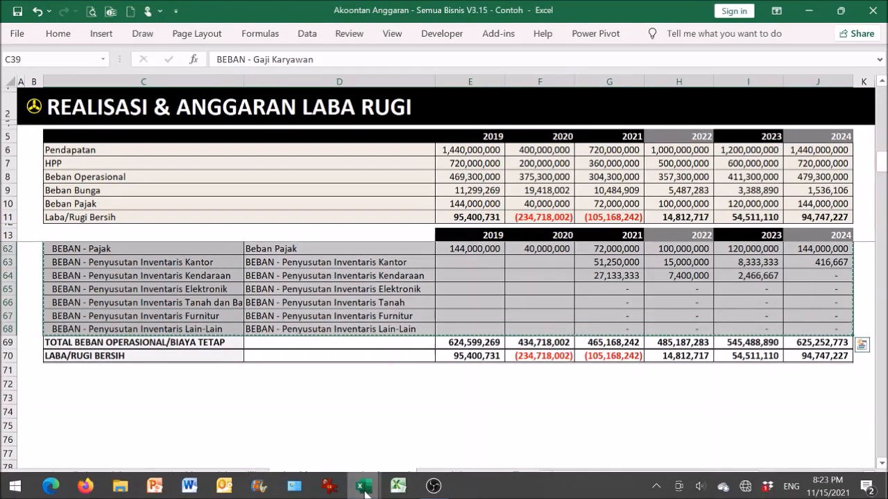
# Switch back to "Akoontan Anggaran - Semua Bisnis V3.15" and paste the copied expense rows as values only, starting at C40.
pyautogui.click(366, 493)
pyautogui.click(345, 455)
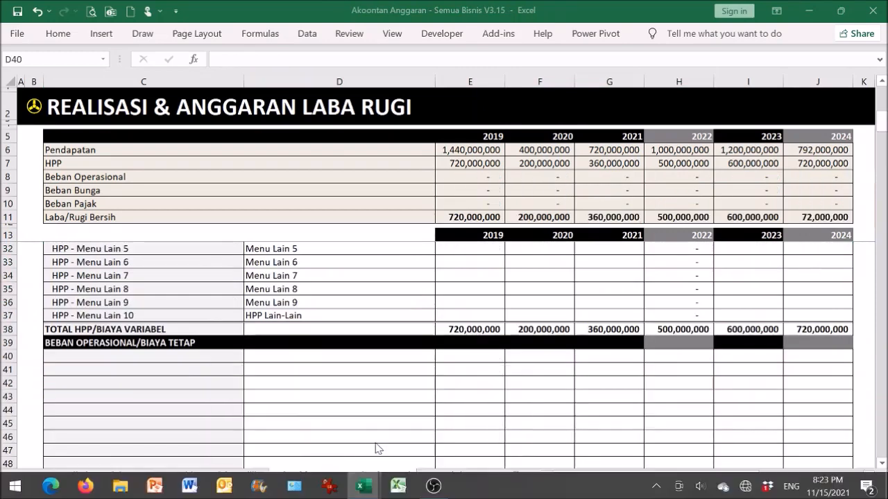
pyautogui.click(212, 356)
pyautogui.rightClick(213, 356)
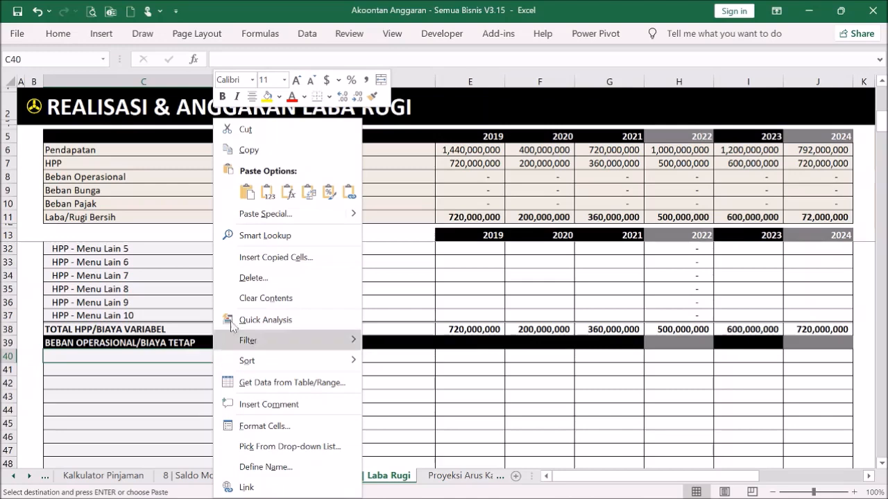
pyautogui.click(269, 195)
pyautogui.click(379, 374)
pyautogui.scroll(-3, 402, 387)
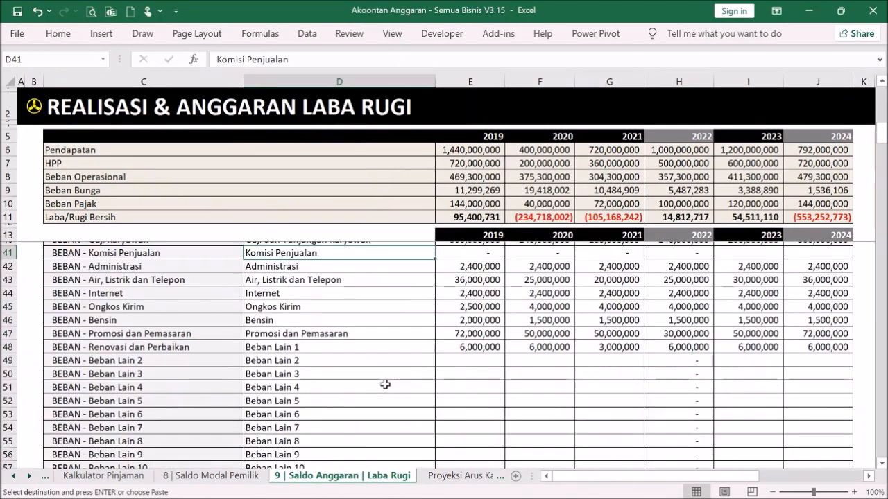
# Check the LABA/RUGI BERSIH results in row 71, especially for 2020 and 2021.
pyautogui.scroll(-10, 414, 363)
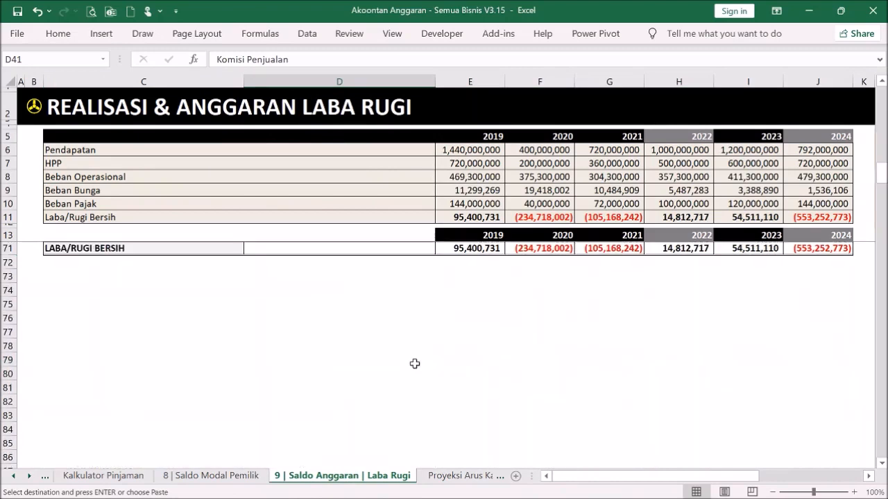
pyautogui.scroll(1, 408, 364)
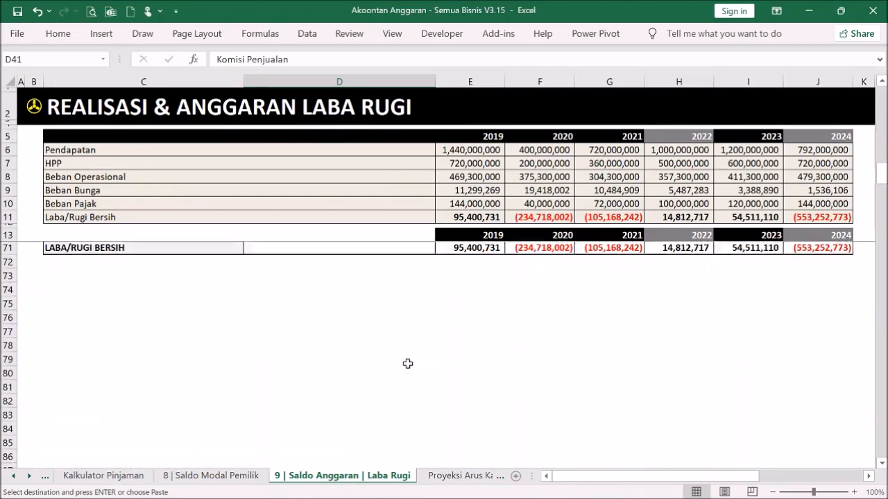
pyautogui.click(472, 361)
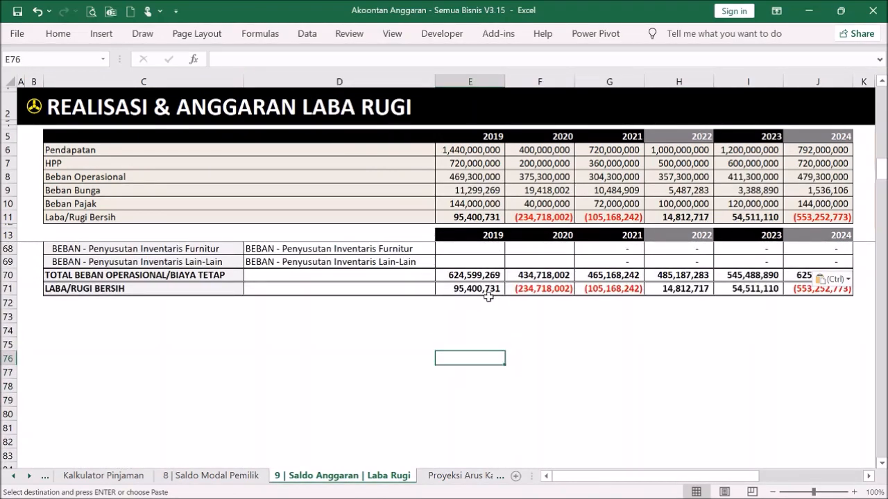
pyautogui.click(572, 289)
pyautogui.click(593, 285)
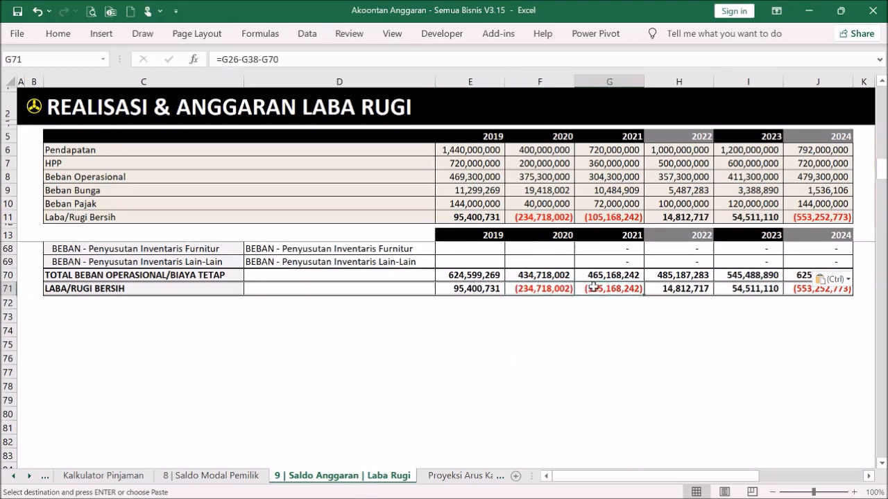
pyautogui.click(552, 289)
pyautogui.click(610, 291)
# Correct the 2024 revenue of both Roti and Donat to 360,000,000 (J15:J16).
pyautogui.scroll(5, 653, 299)
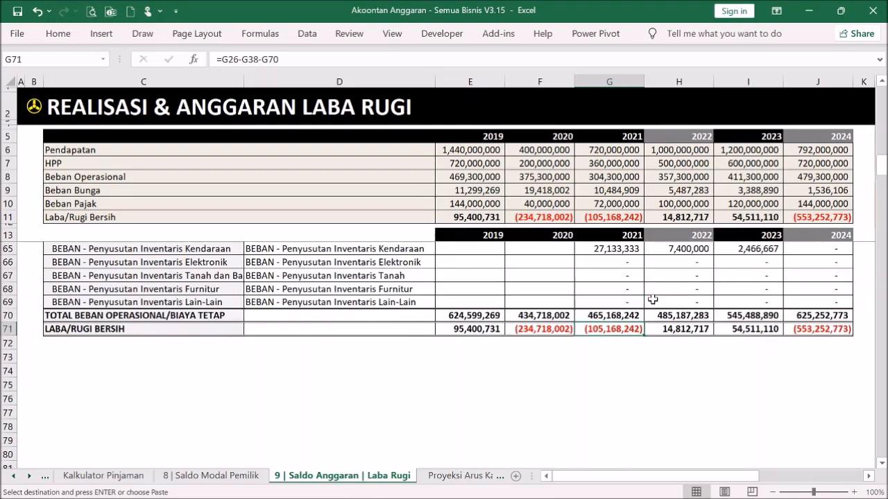
pyautogui.scroll(4, 801, 318)
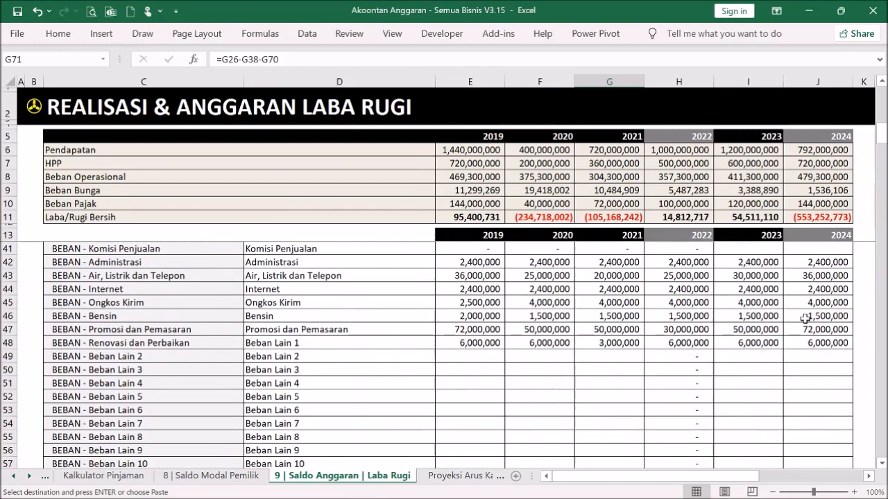
pyautogui.scroll(9, 804, 315)
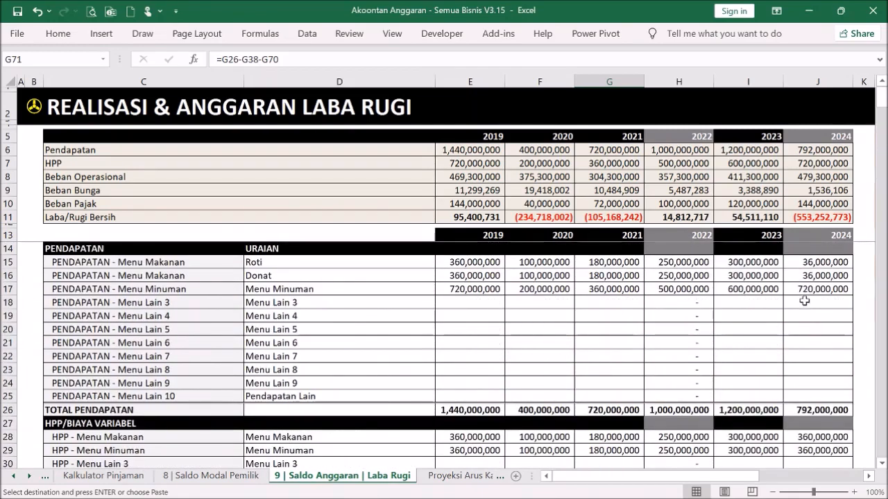
pyautogui.click(816, 267)
pyautogui.write('36')
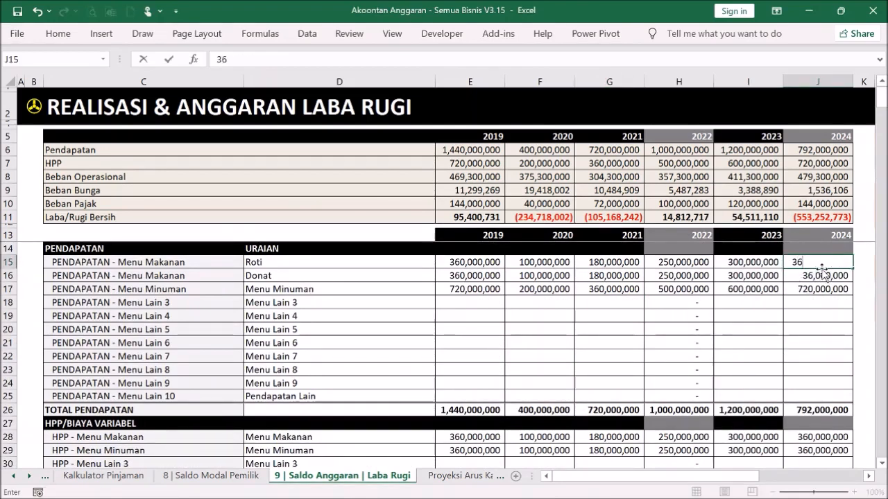
pyautogui.write('0000000')
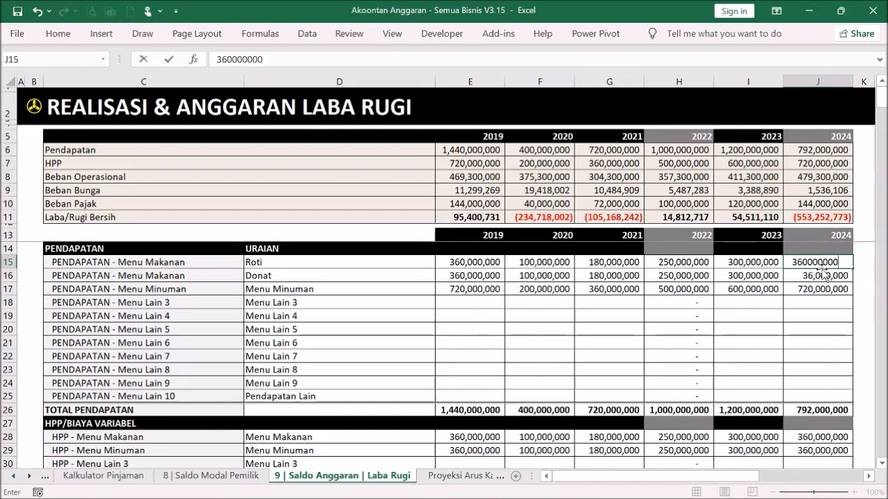
pyautogui.press('Return')
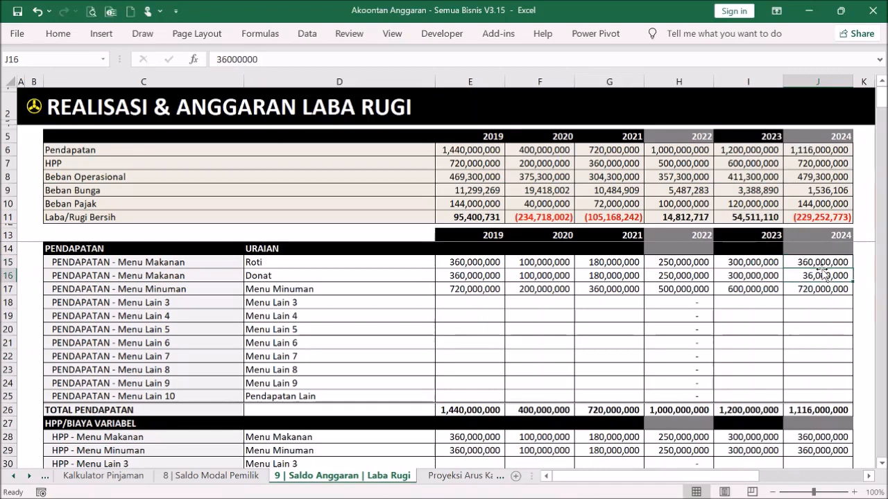
pyautogui.write('3')
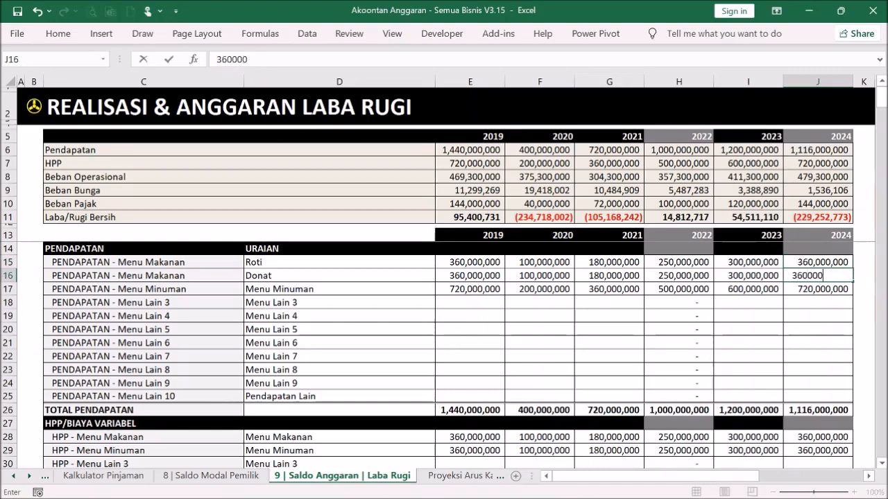
pyautogui.write('60,000,000')
pyautogui.press('Return')
pyautogui.press('Return')
pyautogui.press('Return')
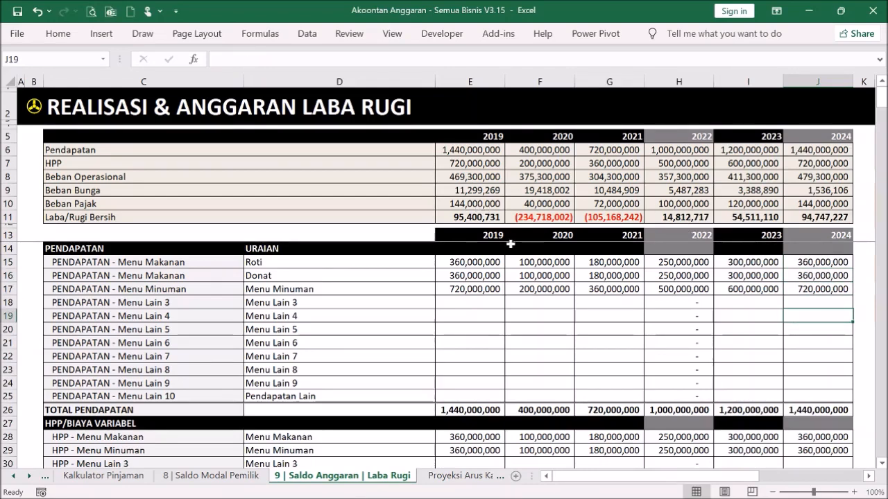
# Review the operating expense rows and net profit totals, then inspect the 2021 BEBAN - Penyusutan Inventaris Kantor value (G64).
pyautogui.scroll(-1, 490, 202)
pyautogui.scroll(-10, 669, 314)
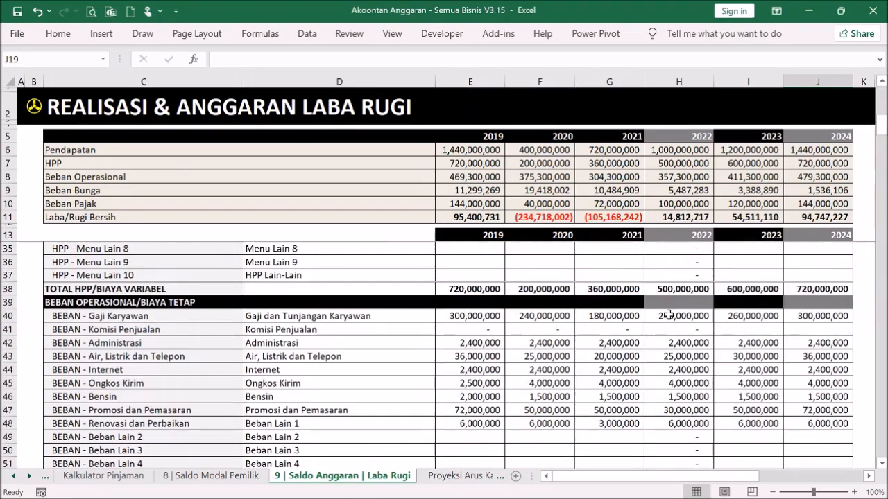
pyautogui.scroll(-8, 628, 332)
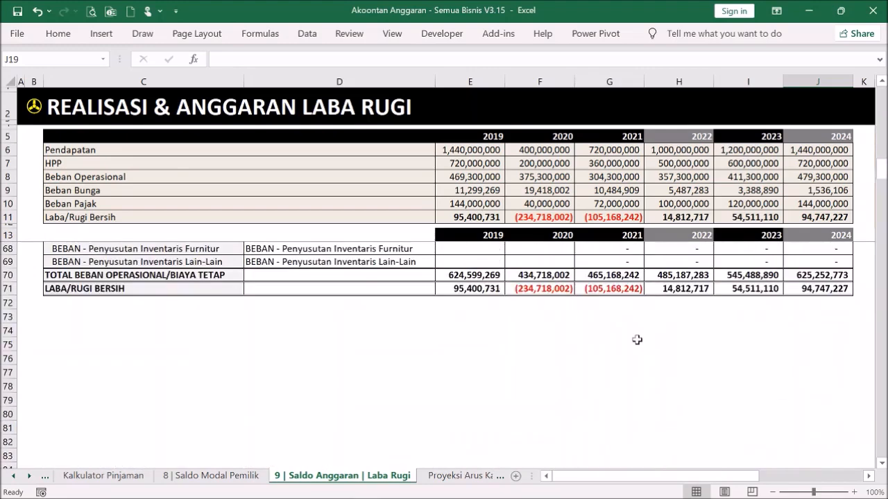
pyautogui.scroll(5, 644, 335)
pyautogui.click(577, 408)
pyautogui.click(612, 396)
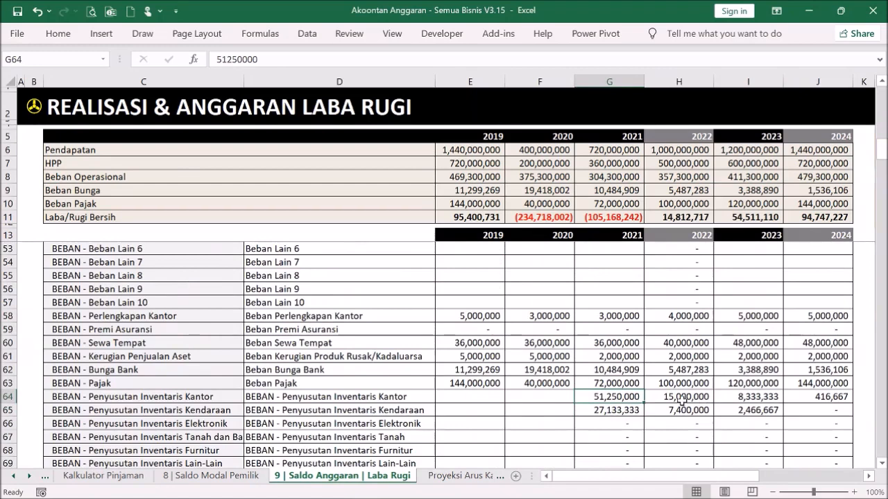
# Inspect the 2021 BEBAN - Penyusutan Inventaris Kendaraan value (G65) and check the Inventaris Kantor depreciation for 2022 to 2024 in the depreciation calculator.
pyautogui.click(633, 410)
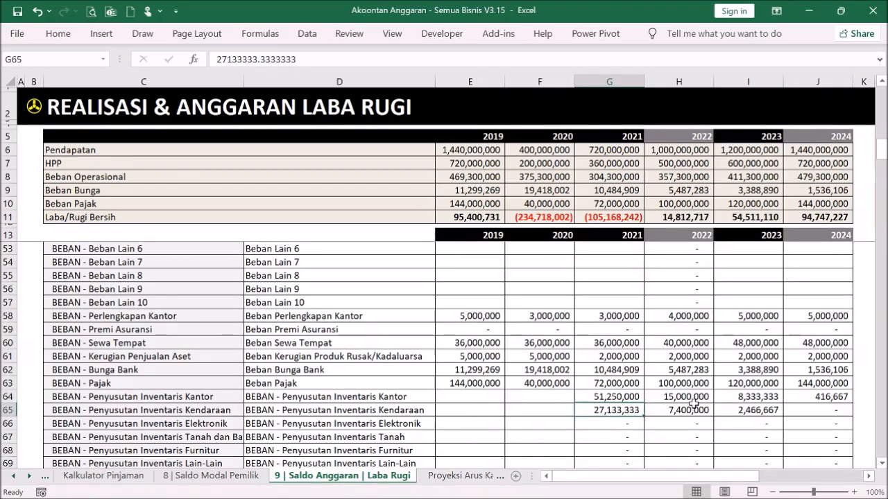
pyautogui.click(33, 106)
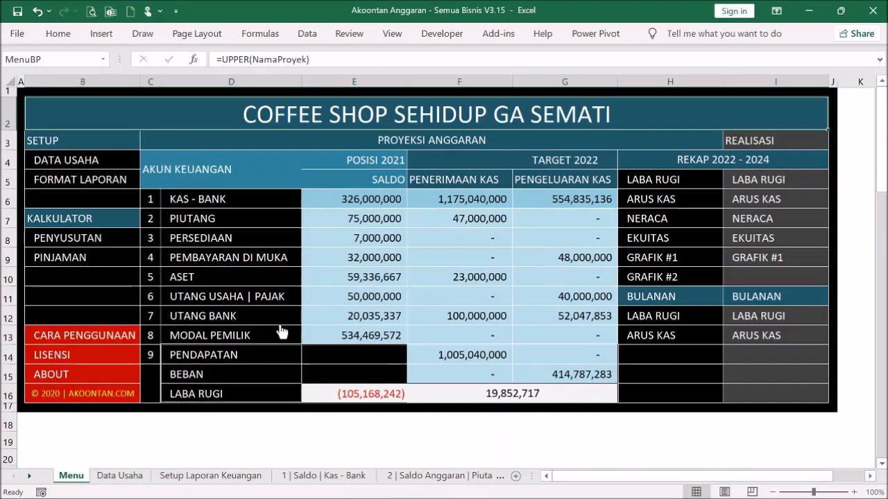
pyautogui.click(73, 240)
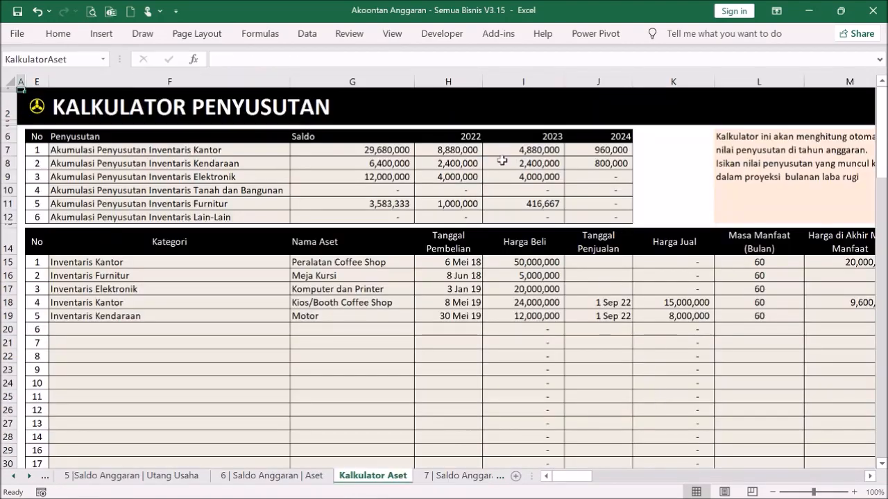
pyautogui.click(456, 147)
pyautogui.click(540, 151)
pyautogui.click(607, 150)
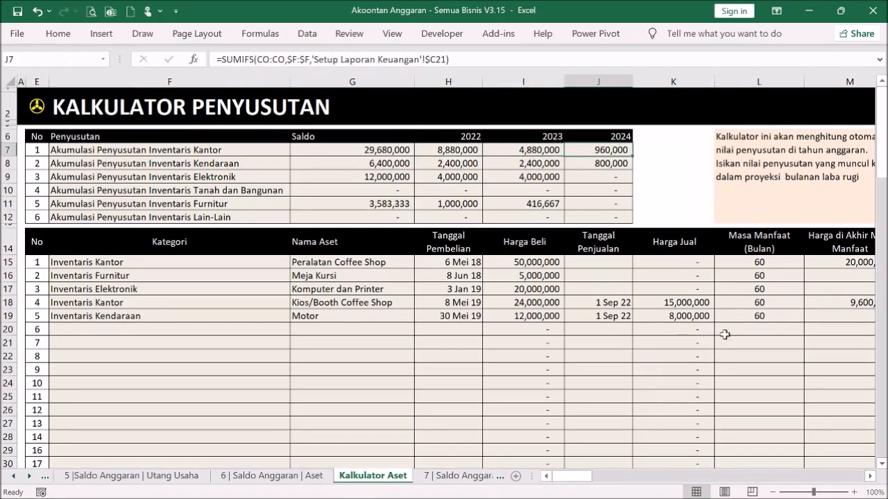
pyautogui.moveTo(586, 479); pyautogui.dragTo(515, 448)
pyautogui.moveTo(420, 436); pyautogui.dragTo(415, 437)
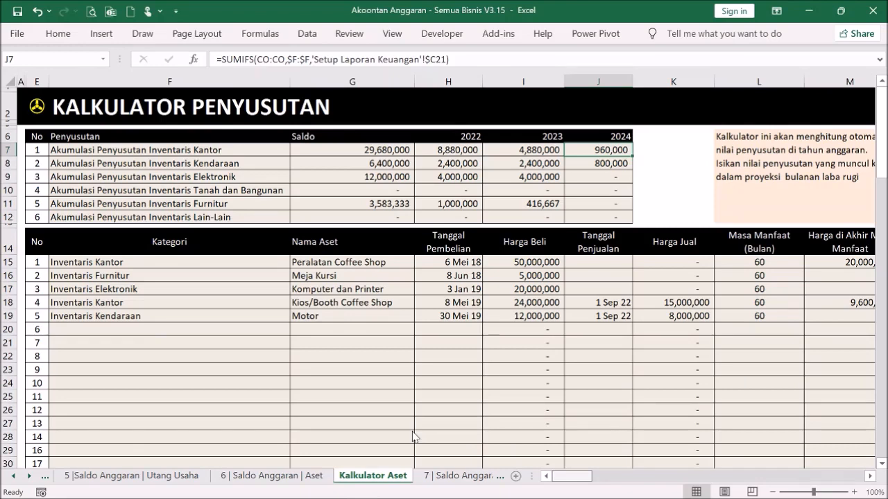
# Copy the 2022 to 2024 depreciation amounts of all six asset categories (H7:J12) on the Kalkulator Aset sheet.
pyautogui.click(447, 149)
pyautogui.moveTo(447, 157); pyautogui.dragTo(458, 213)
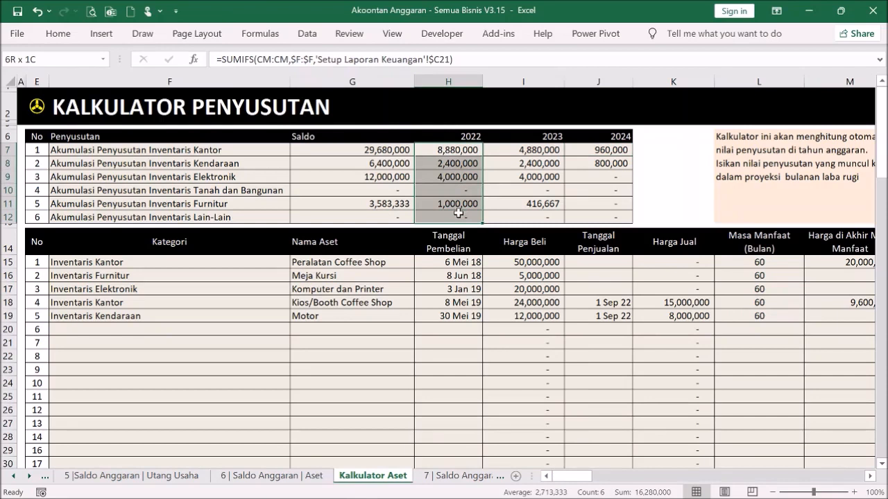
pyautogui.moveTo(459, 214); pyautogui.dragTo(459, 214)
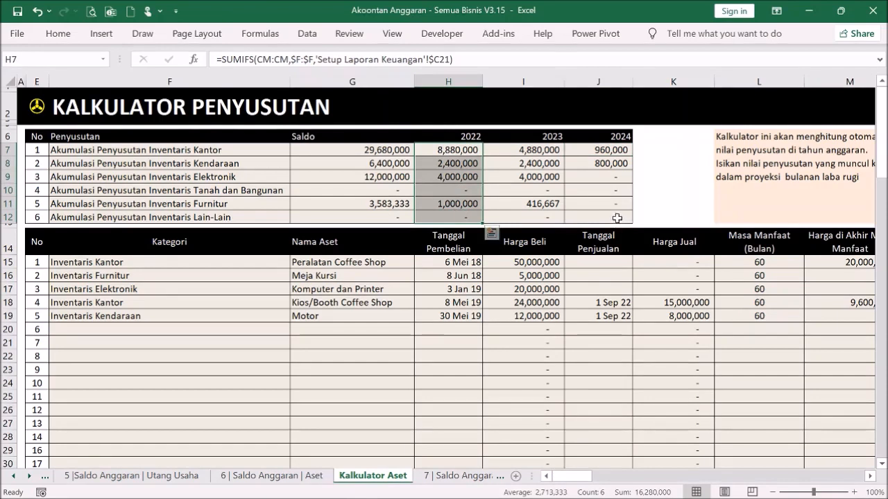
pyautogui.hotkey('shift', 'Right')
pyautogui.hotkey('shift', 'Right')
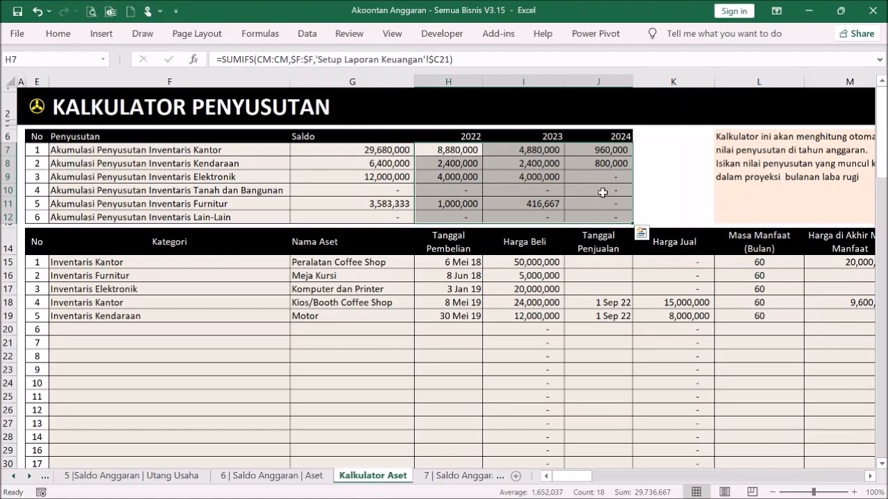
pyautogui.hotkey('ctrl', 'c')
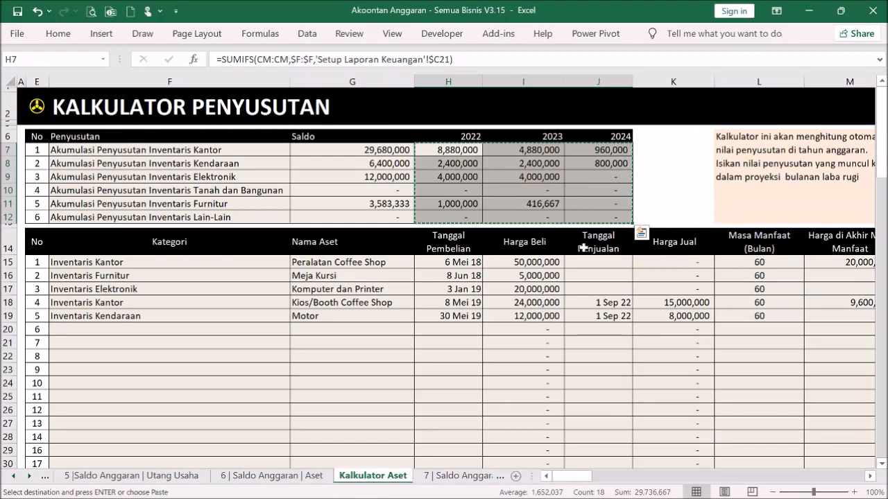
# Paste the copied depreciation as values only into the BEBAN - Penyusutan rows of the Laba Rugi budget sheet, starting at H64.
pyautogui.click(37, 108)
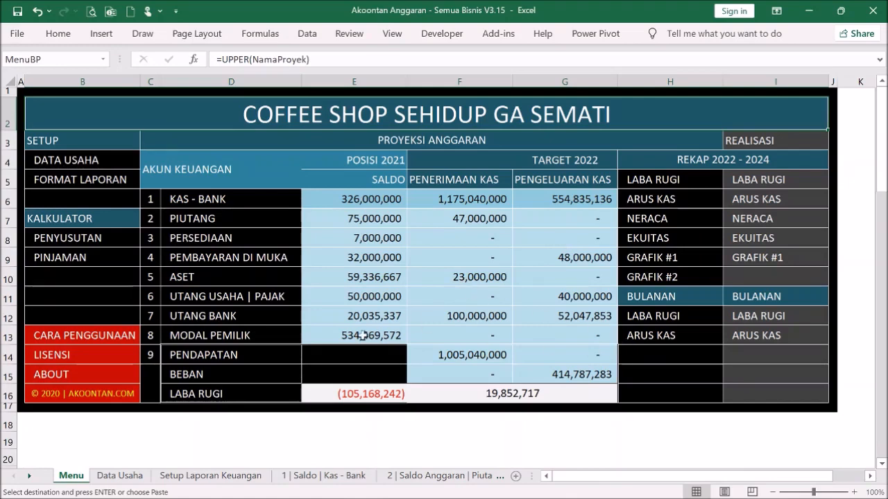
pyautogui.click(199, 373)
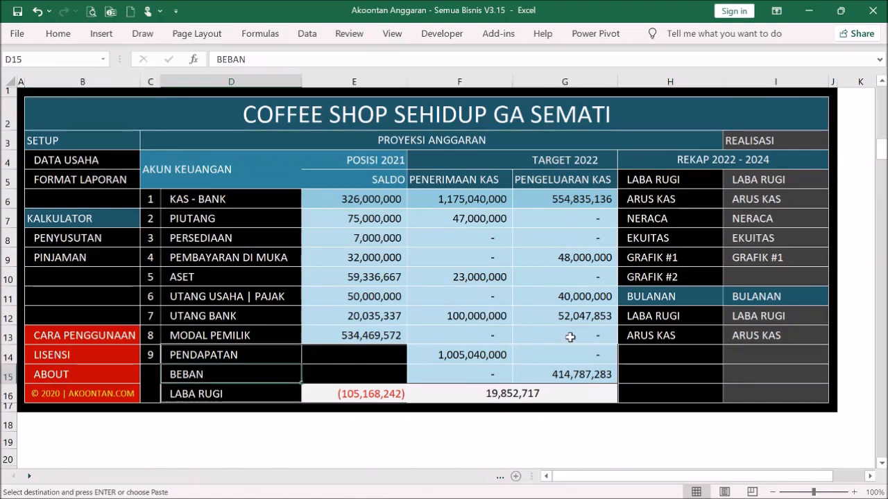
pyautogui.scroll(-3, 582, 327)
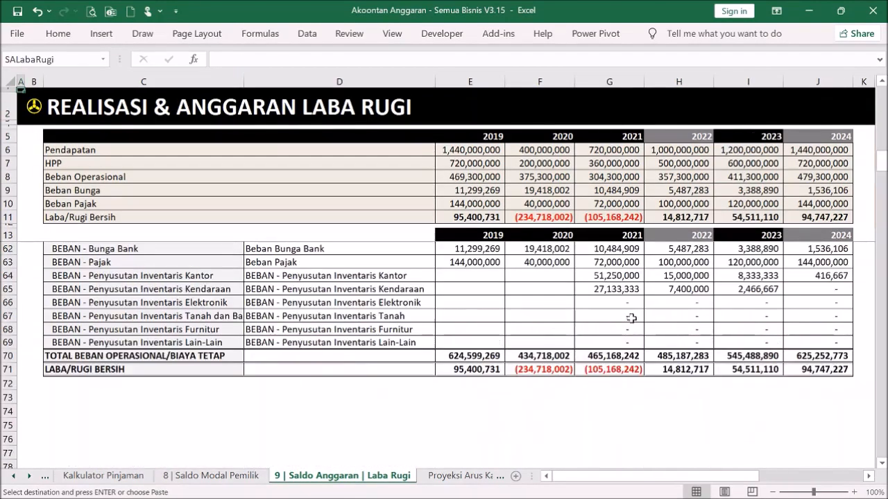
pyautogui.scroll(1, 654, 315)
pyautogui.click(670, 315)
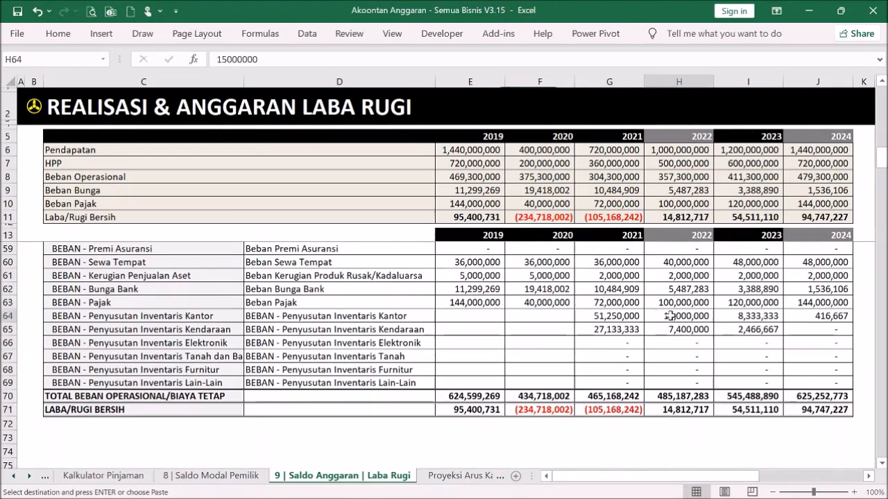
pyautogui.rightClick(694, 316)
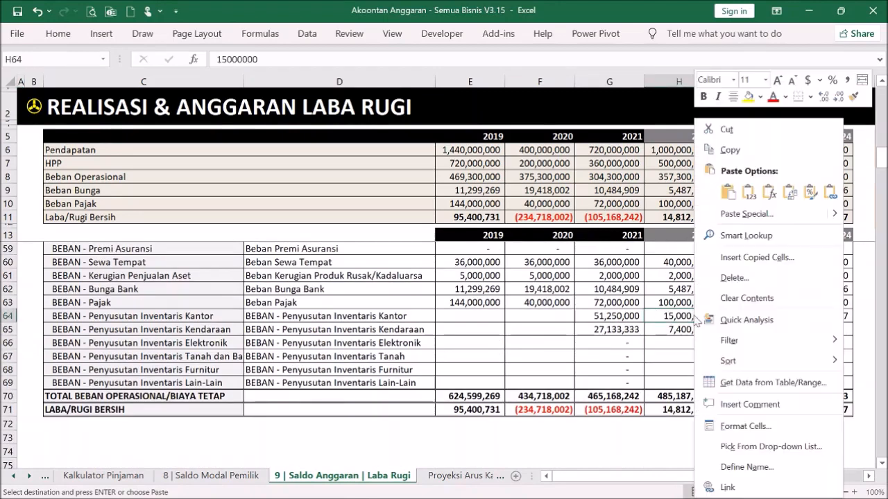
pyautogui.click(749, 196)
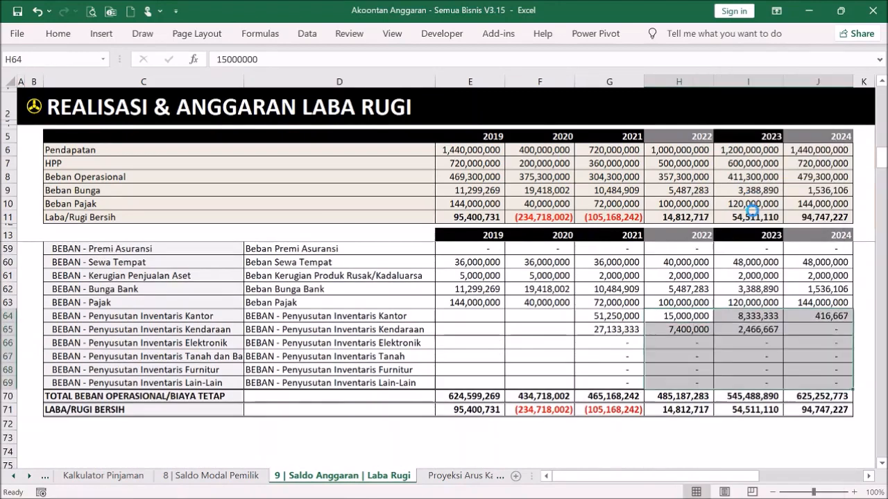
# Clear the 2021 depreciation expense values in G64:G69.
pyautogui.click(720, 328)
pyautogui.click(620, 317)
pyautogui.moveTo(619, 317); pyautogui.dragTo(619, 381)
pyautogui.press('Delete')
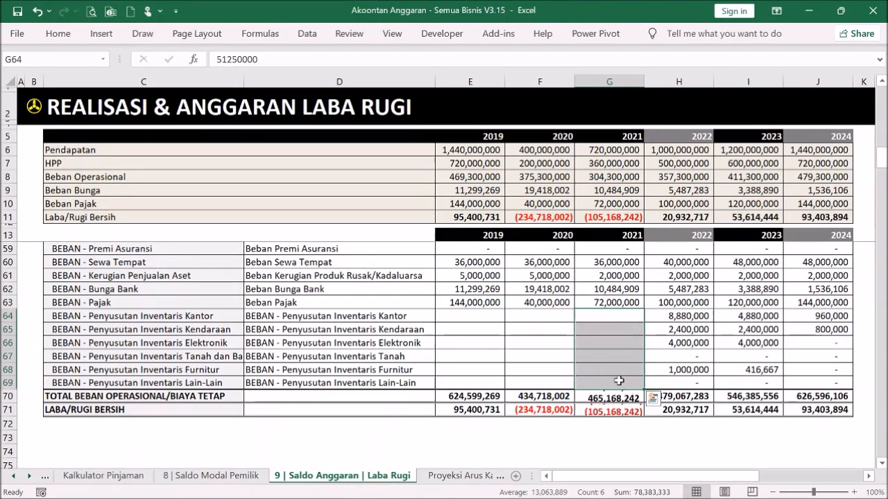
pyautogui.click(548, 343)
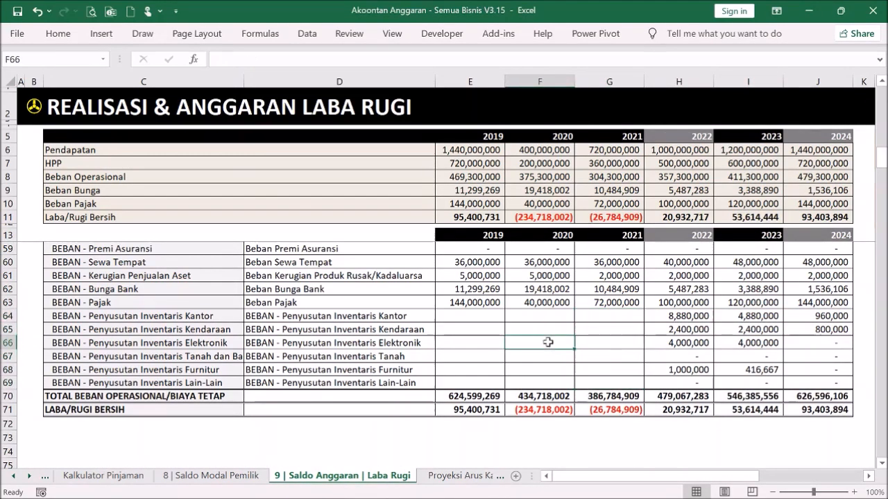
# Return to the depreciation calculator and copy the Saldo amounts of all six accumulated depreciation accounts (G7:G12).
pyautogui.click(38, 111)
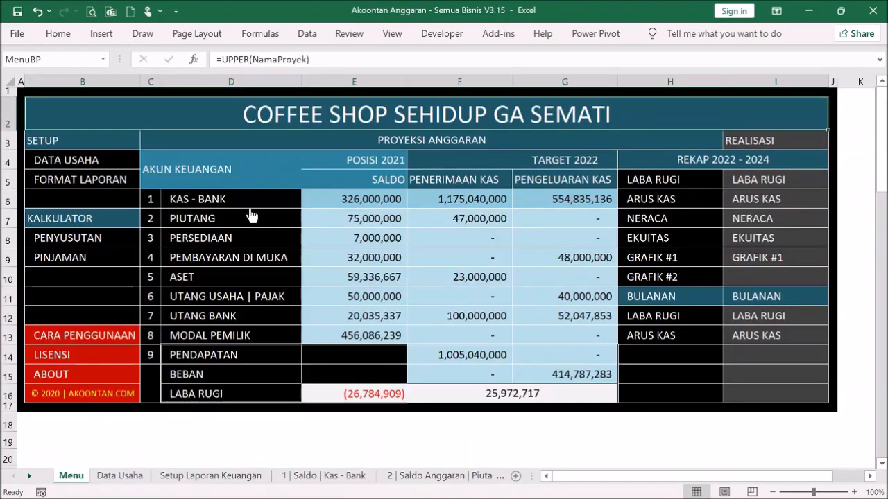
pyautogui.click(71, 244)
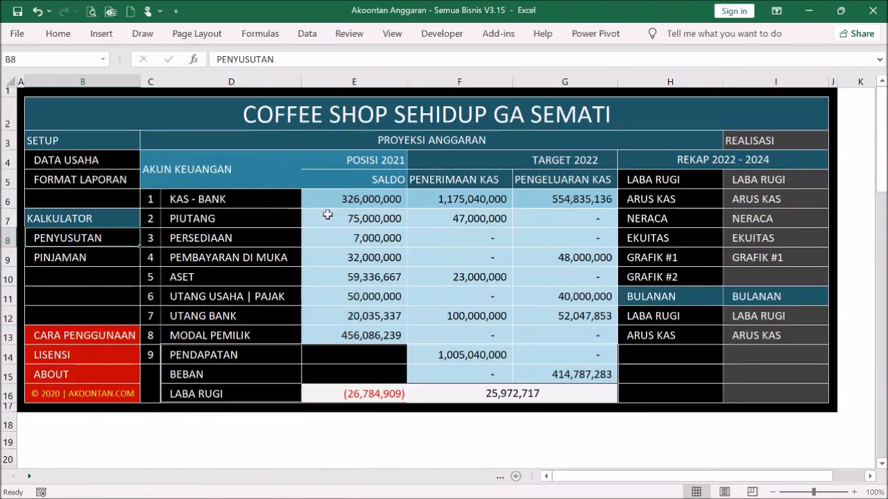
pyautogui.moveTo(392, 149); pyautogui.dragTo(395, 217)
pyautogui.hotkey('ctrl', 'c')
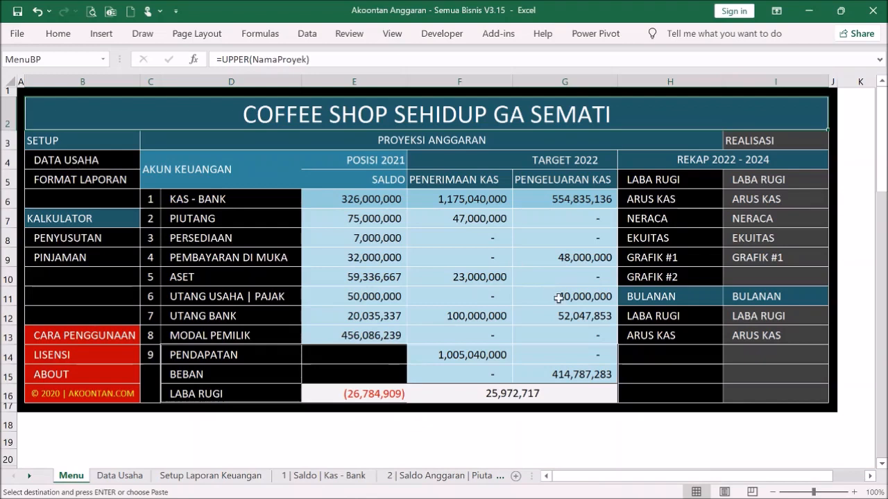
# Paste the copied Saldo amounts as values only into the 2021 depreciation expense rows of the Laba Rugi budget sheet, starting at G64.
pyautogui.click(234, 377)
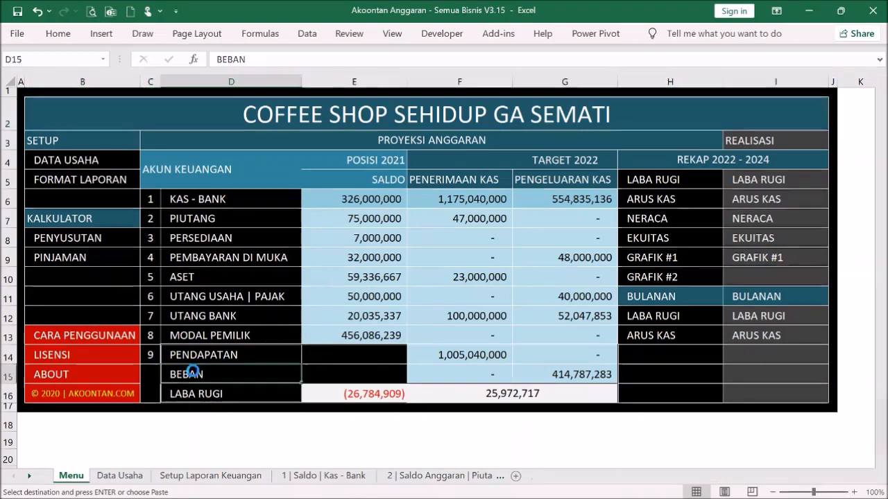
pyautogui.click(636, 318)
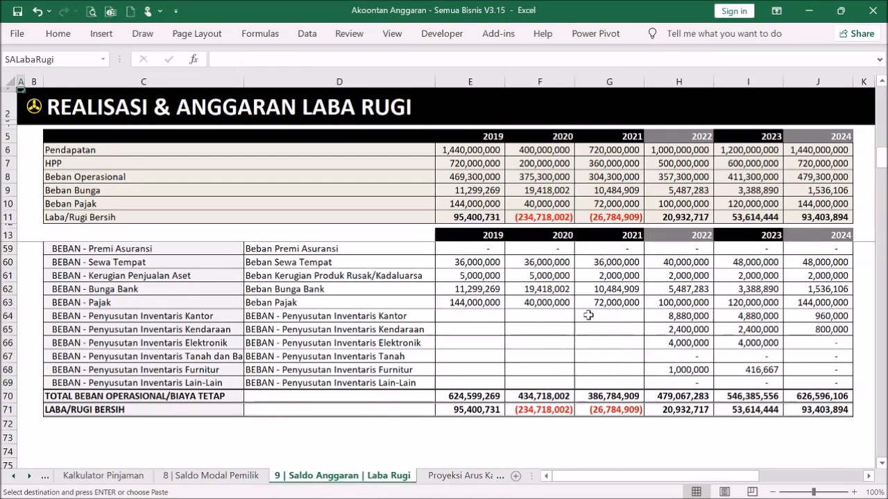
pyautogui.click(614, 316)
pyautogui.rightClick(614, 316)
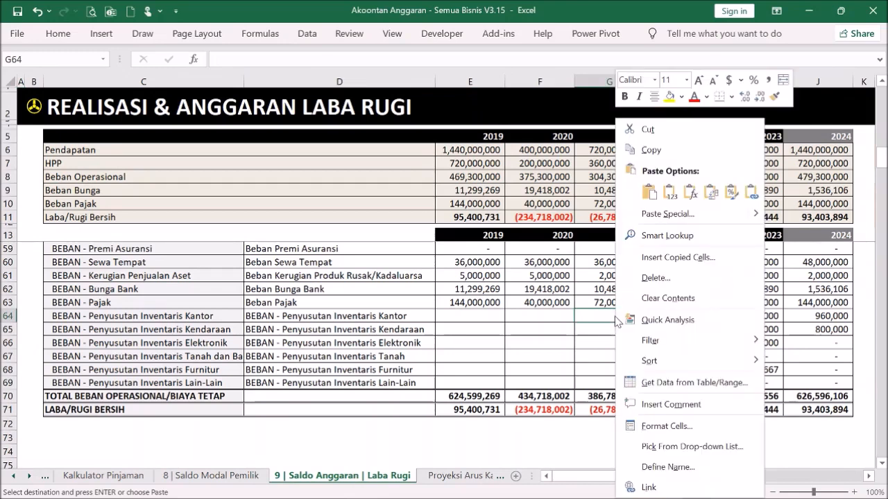
pyautogui.click(669, 196)
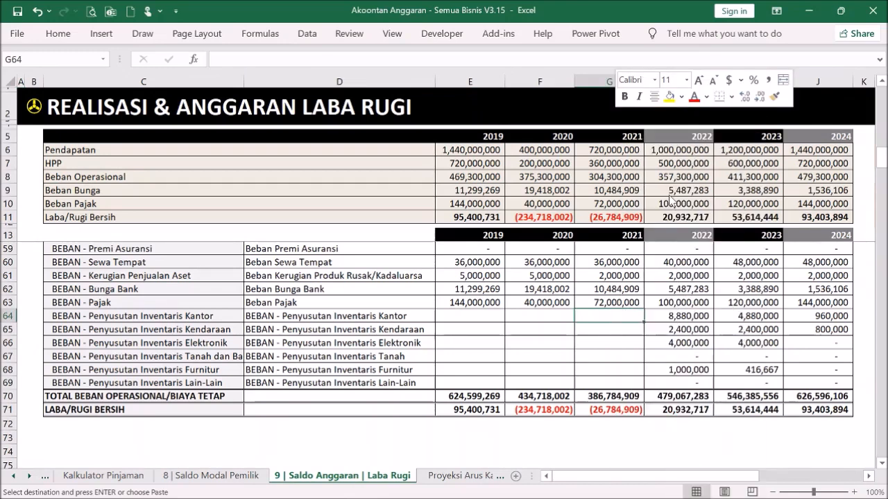
# Check the depreciation expense rows 64 to 69 for 2019 and 2020 against the 2021 column.
pyautogui.click(511, 332)
pyautogui.moveTo(491, 313); pyautogui.dragTo(567, 385)
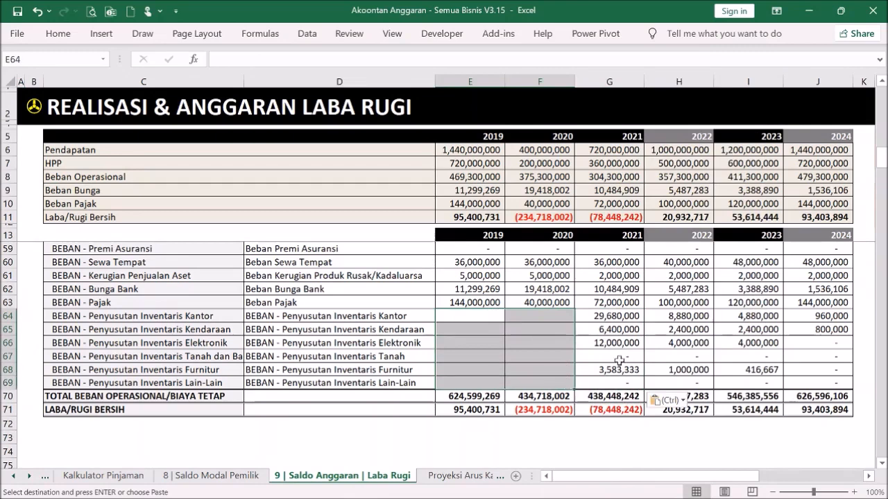
pyautogui.click(616, 356)
pyautogui.click(626, 286)
pyautogui.moveTo(625, 285); pyautogui.dragTo(617, 346)
pyautogui.click(479, 385)
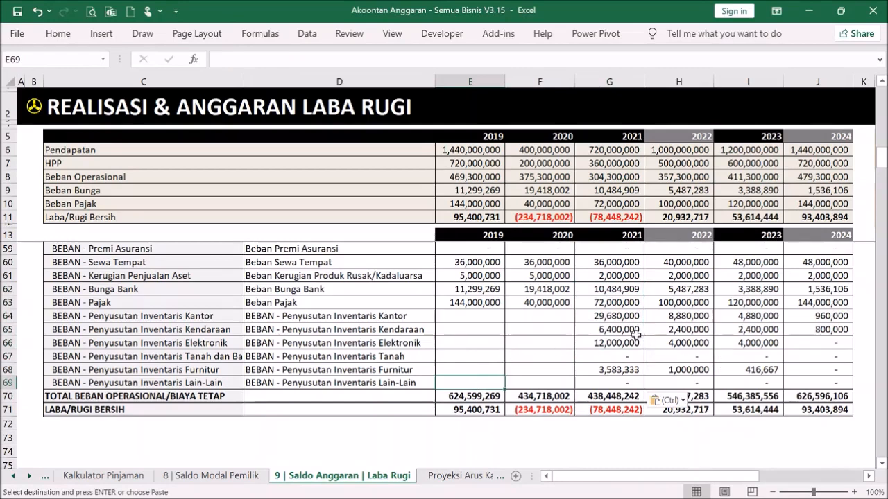
# Review the entire 2019 and 2020 columns (E:F), the 2019 Beban Operasional formula (E8) and the 2022 Kerugian Penjualan Aset value (H61).
pyautogui.moveTo(463, 79); pyautogui.dragTo(542, 77)
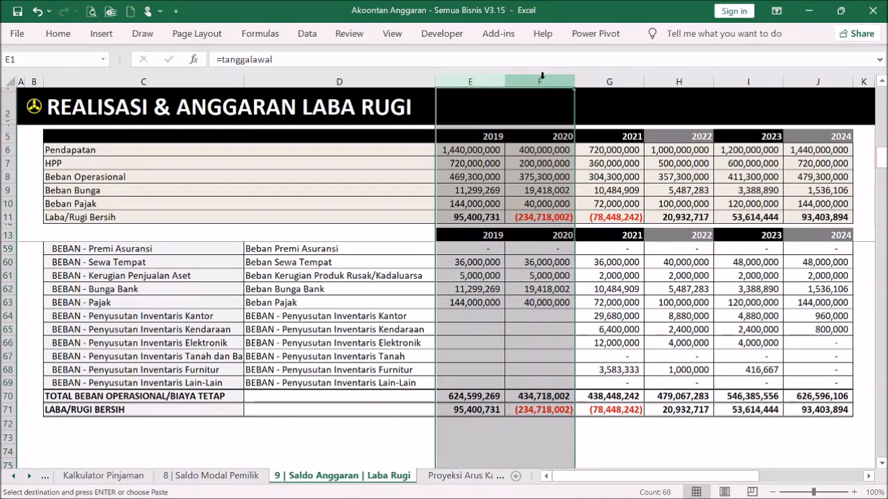
pyautogui.rightClick(544, 80)
pyautogui.press('Escape')
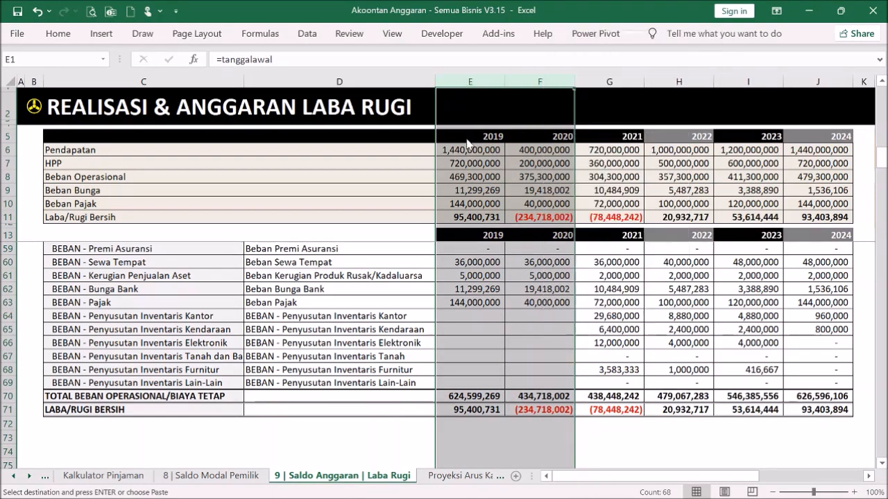
pyautogui.click(489, 178)
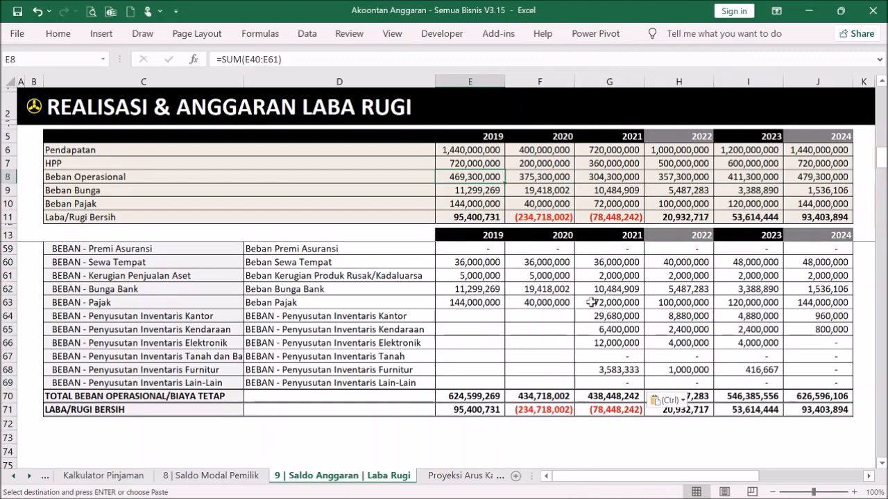
pyautogui.click(669, 278)
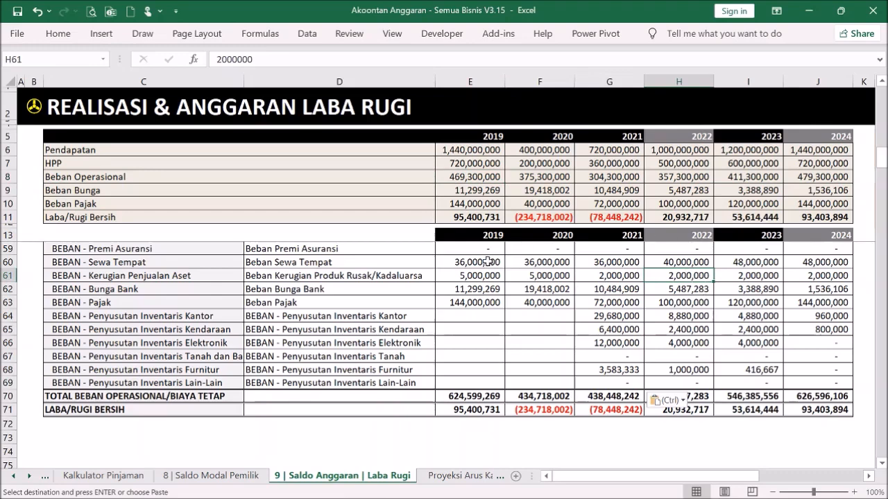
# Review the PENDAPATAN, HPP/BIAYA VARIABEL and BEBAN OPERASIONAL sections of the profit and loss budget across all years.
pyautogui.scroll(7, 698, 293)
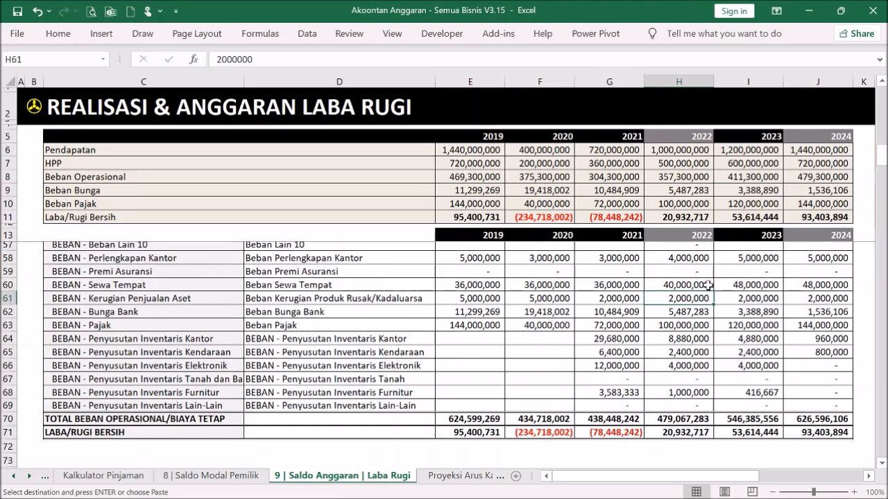
pyautogui.scroll(4, 690, 313)
pyautogui.click(690, 315)
pyautogui.scroll(1, 731, 320)
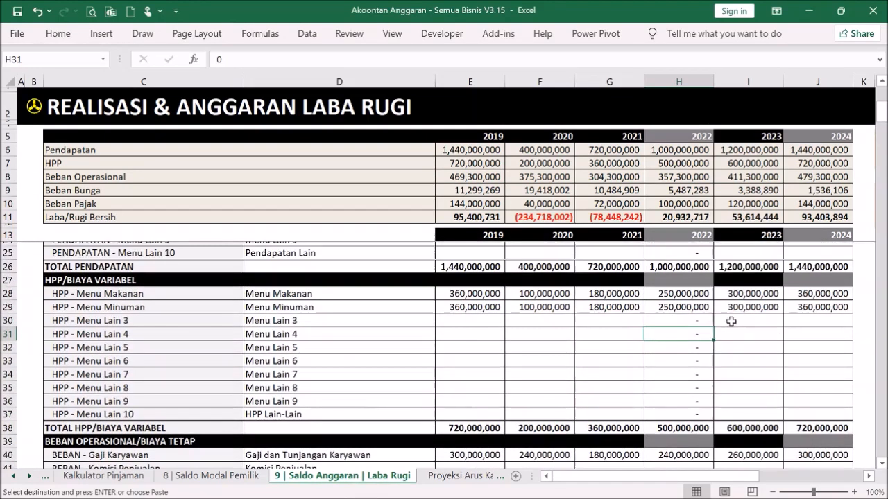
pyautogui.scroll(1, 734, 314)
pyautogui.scroll(-4, 718, 342)
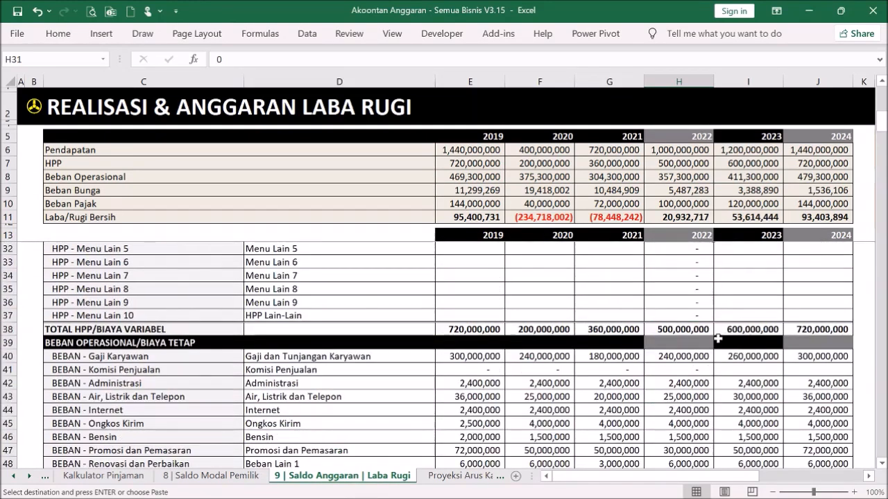
pyautogui.scroll(4, 718, 339)
pyautogui.scroll(2, 709, 325)
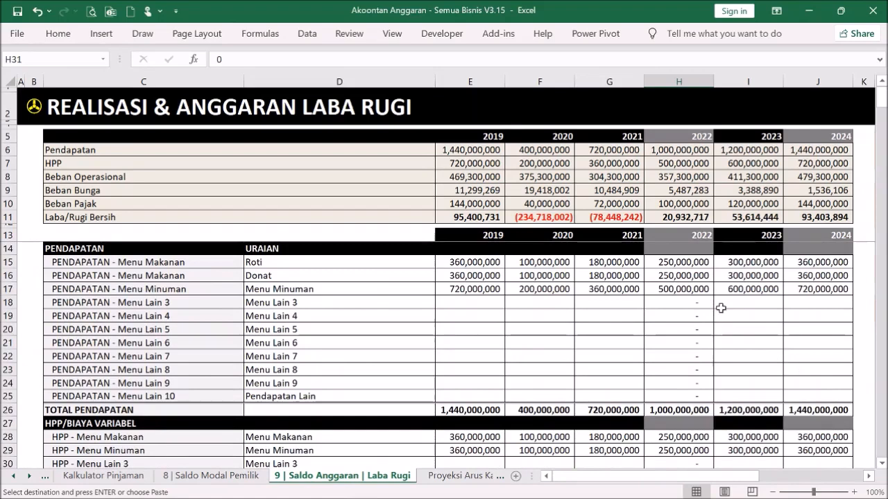
pyautogui.scroll(-2, 717, 295)
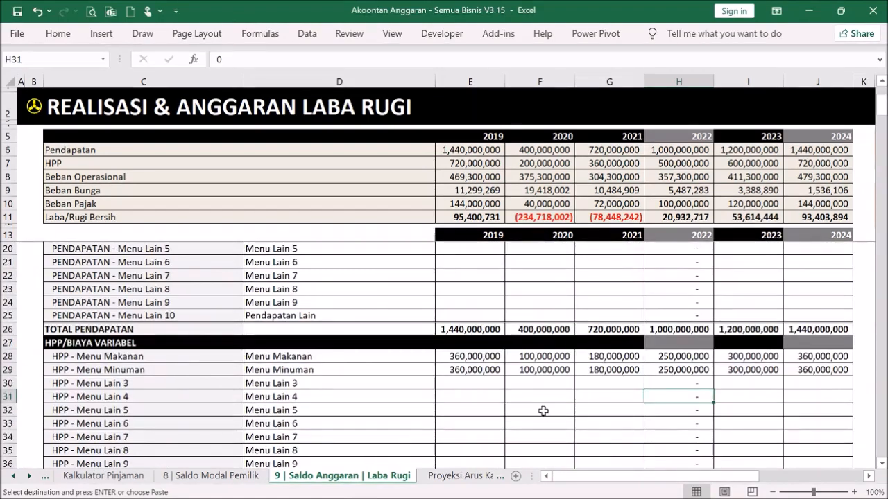
# Review the HPP/BIAYA VARIABEL amounts, operating expense rows and LABA/RUGI BERSIH row of the profit and loss budget across all years.
pyautogui.click(474, 383)
pyautogui.click(490, 369)
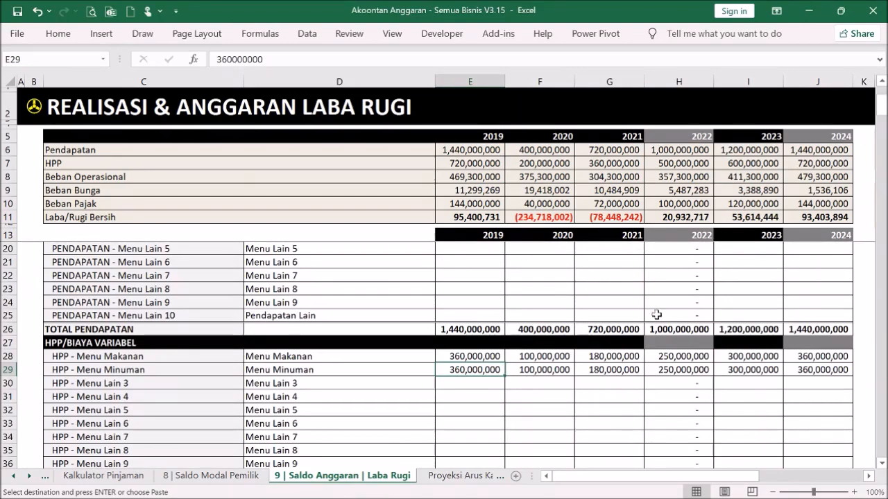
pyautogui.scroll(-1, 655, 316)
pyautogui.scroll(-6, 666, 333)
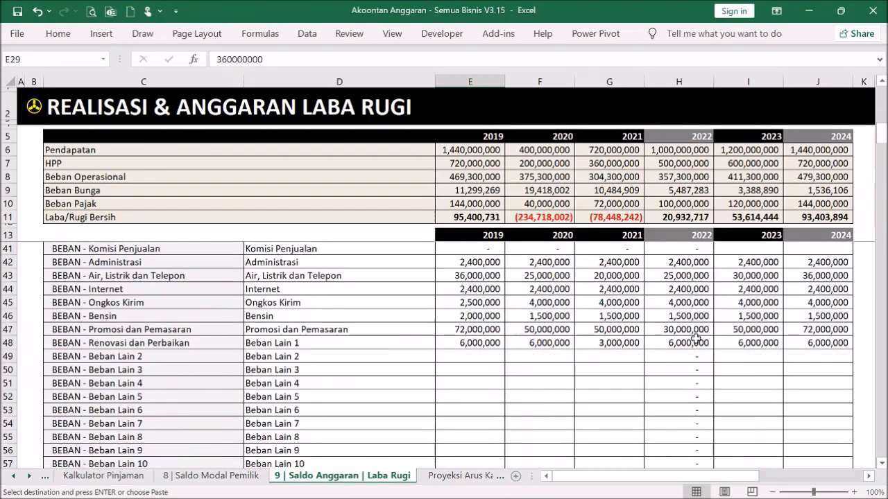
pyautogui.scroll(-3, 699, 338)
pyautogui.scroll(-7, 687, 333)
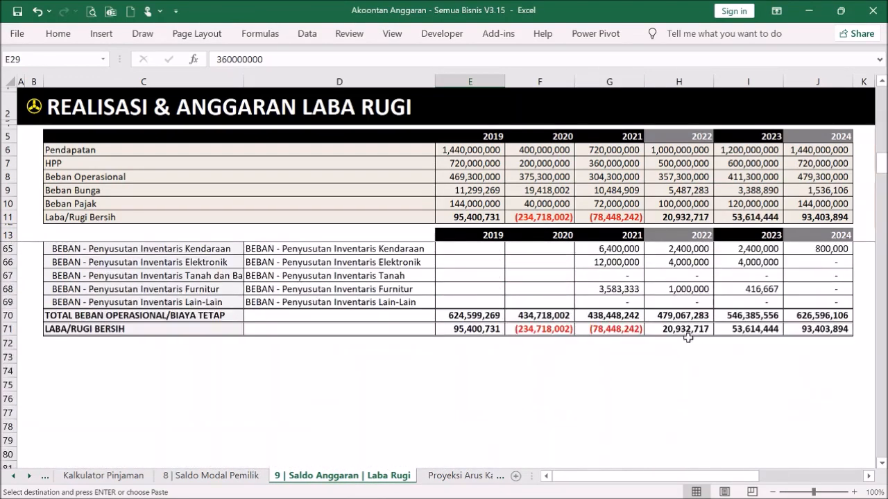
pyautogui.scroll(3, 687, 326)
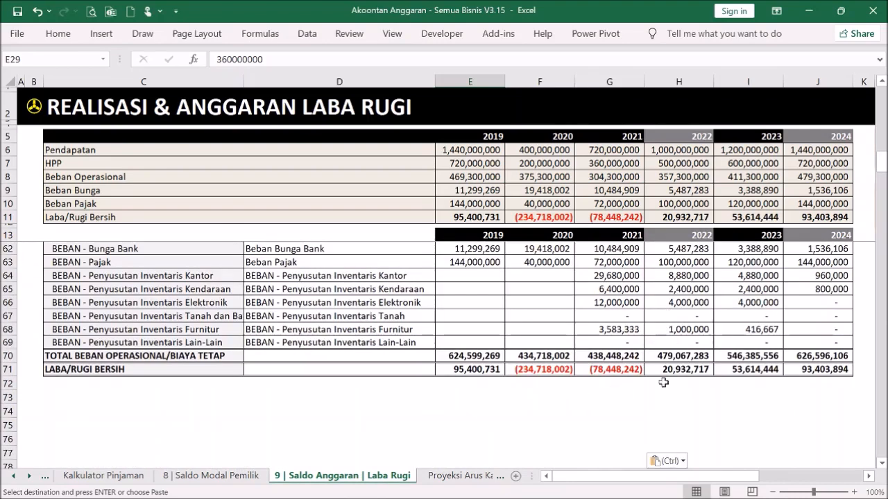
pyautogui.scroll(3, 666, 381)
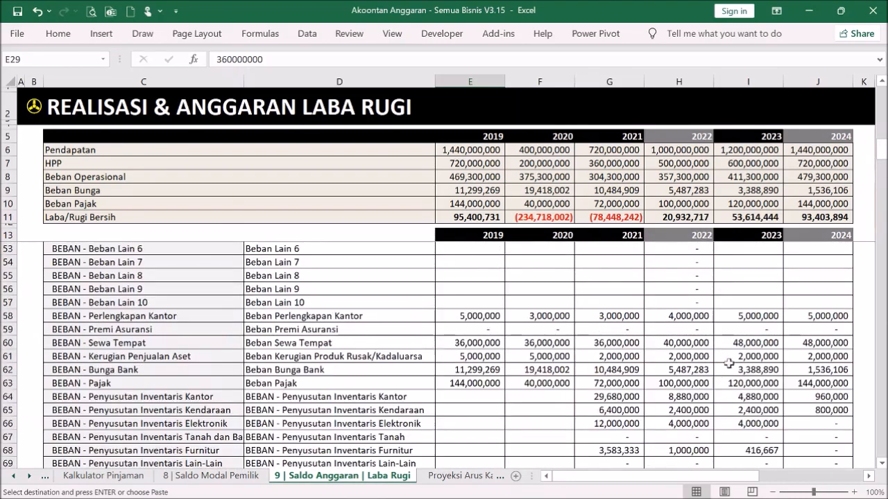
pyautogui.scroll(13, 724, 367)
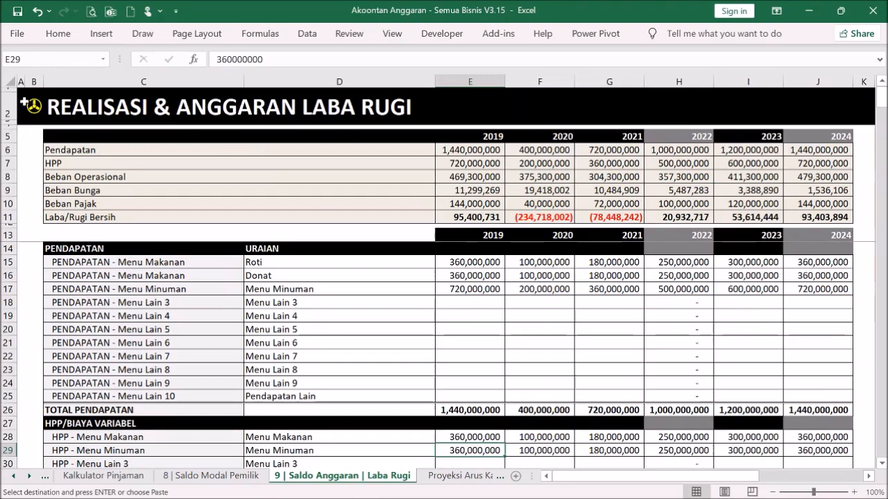
# Return to the main Menu sheet and check the 2022 PENDAPATAN cash receipts (F14) and BEBAN cash expenditure (G15).
pyautogui.click(33, 106)
pyautogui.click(33, 105)
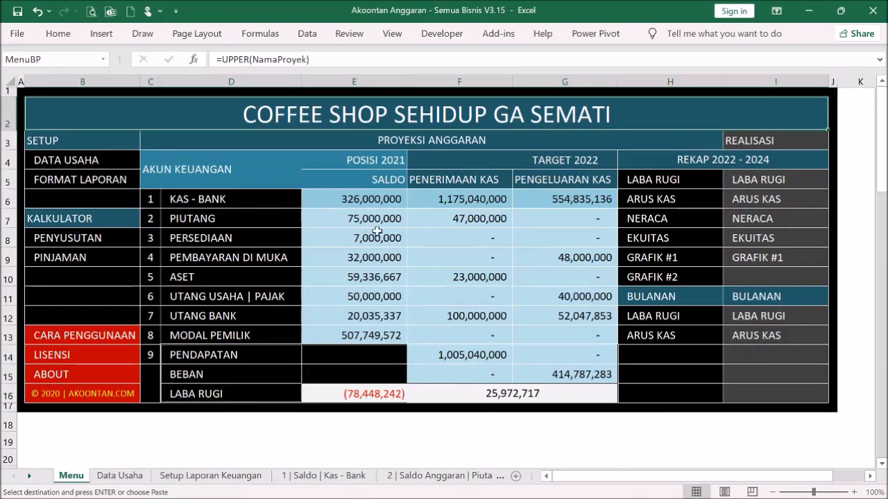
pyautogui.click(475, 357)
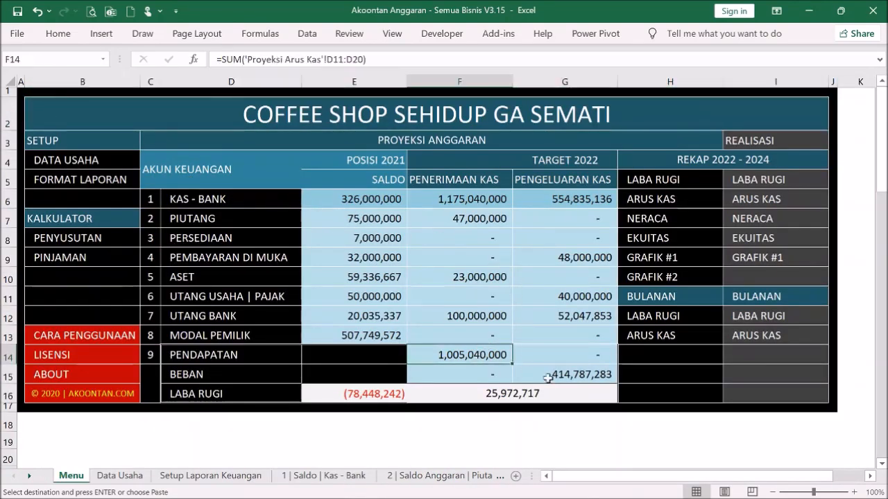
pyautogui.click(568, 374)
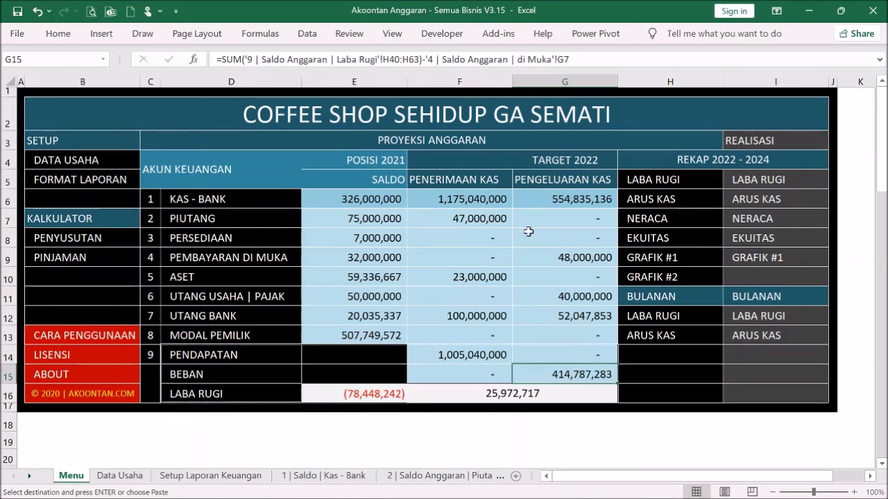
# On the Persediaan sheet, enter 2022 Pembelian of 260000000 for both HPP - Menu Makanan and HPP - Menu Minuman (G12:G13).
pyautogui.click(222, 239)
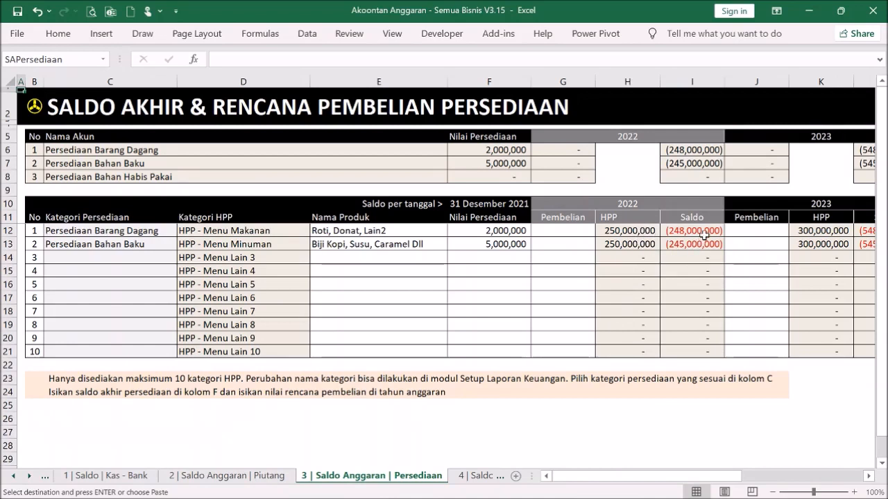
pyautogui.click(576, 228)
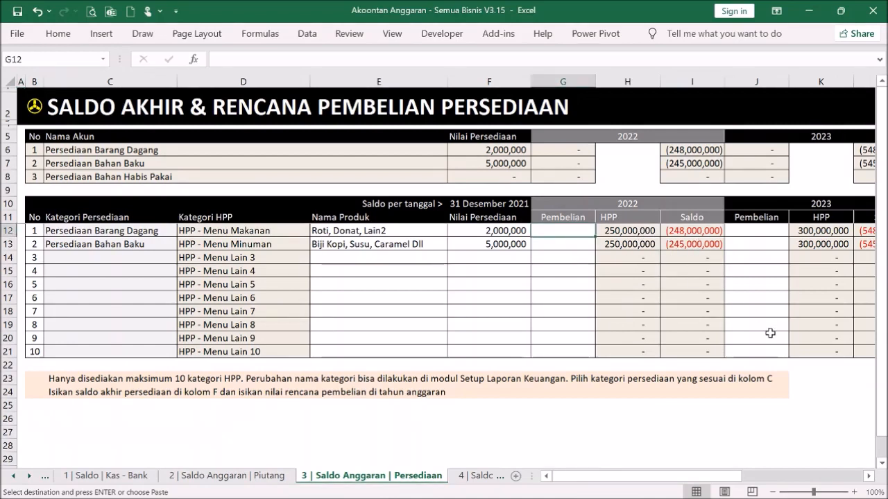
pyautogui.write('260000000')
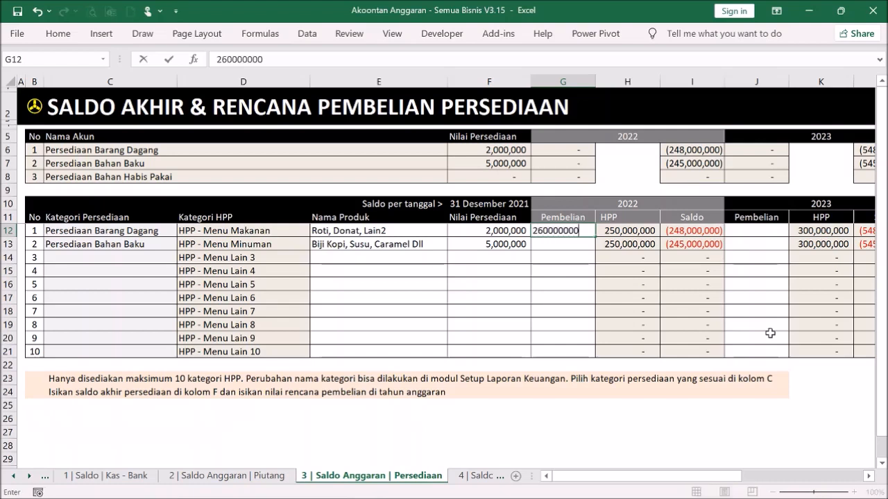
pyautogui.press('Return')
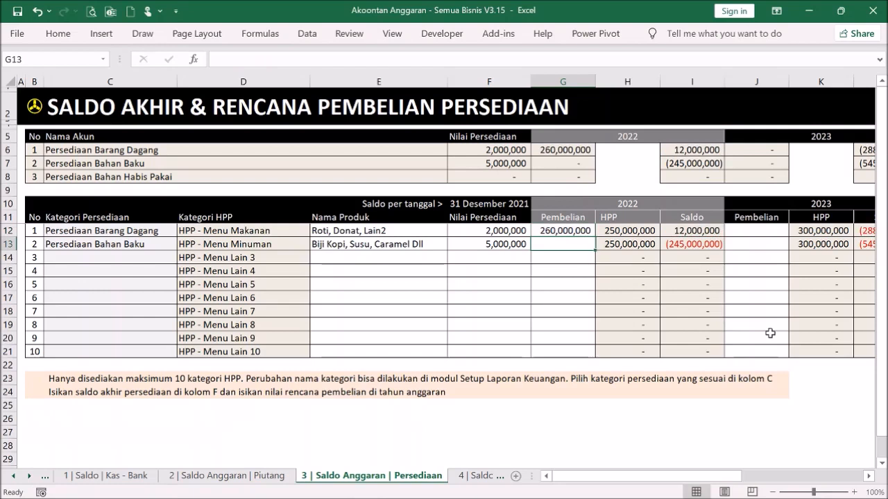
pyautogui.write('260000000')
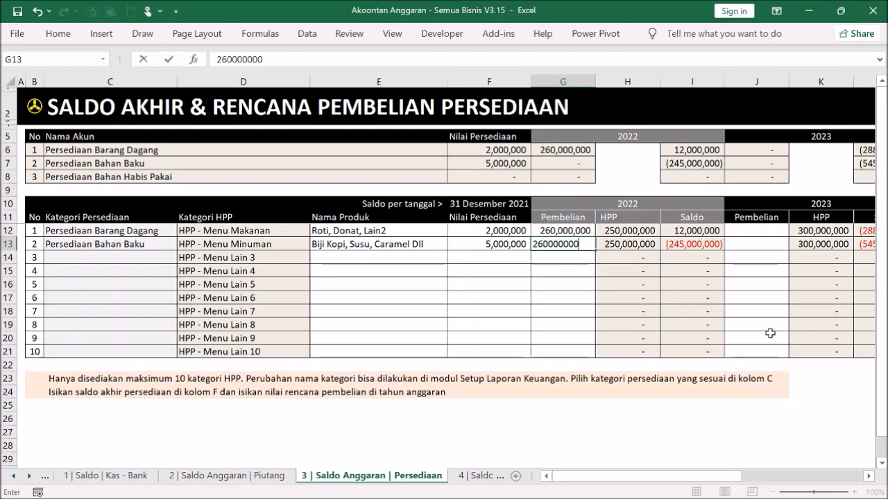
pyautogui.press('Return')
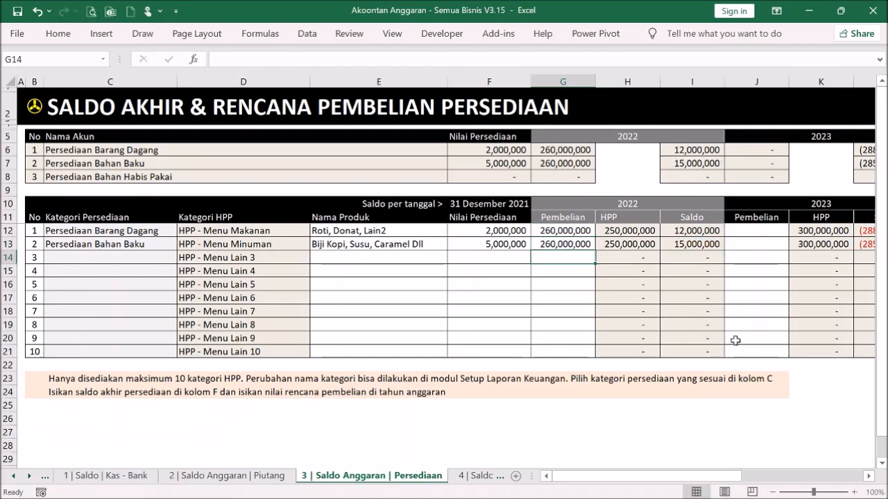
# Enter 2023 Pembelian of 310000000 for both inventory rows (J12:J13).
pyautogui.click(867, 477)
pyautogui.click(867, 476)
pyautogui.click(867, 476)
pyautogui.click(867, 477)
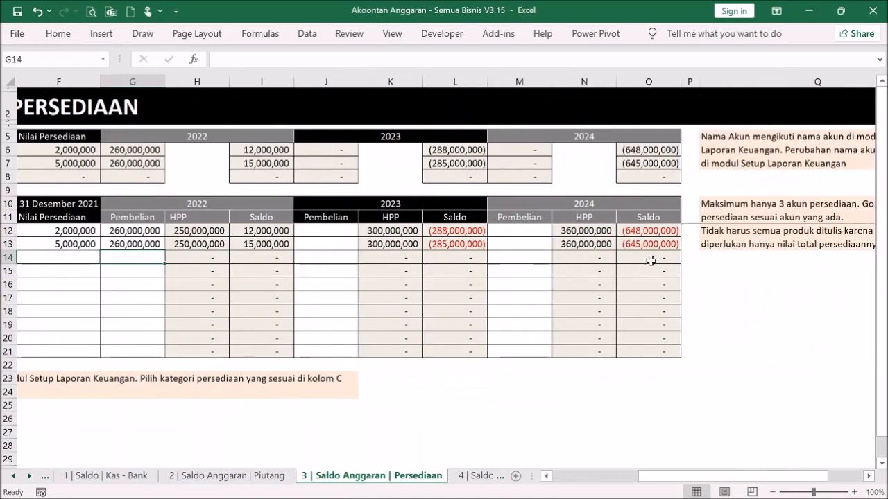
pyautogui.click(329, 233)
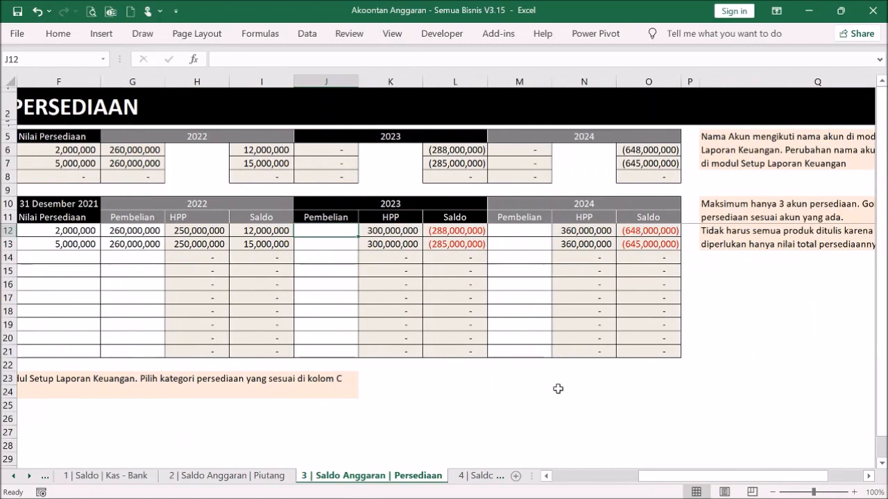
pyautogui.write('310000000')
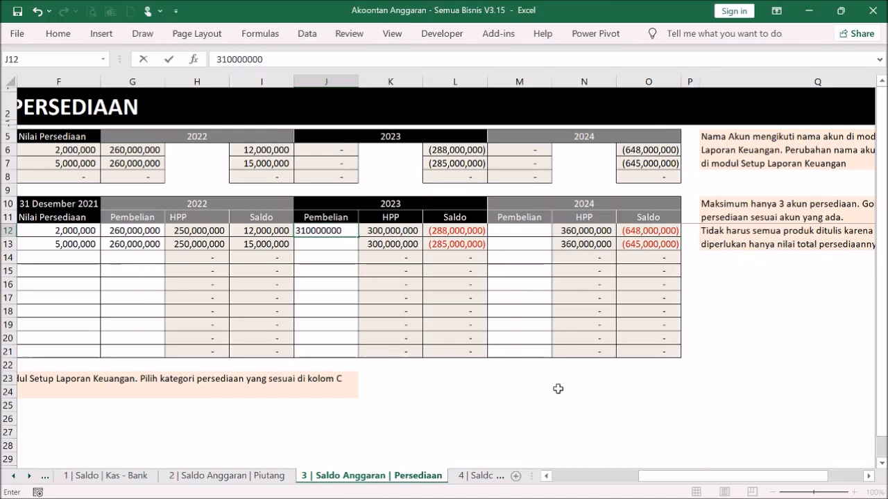
pyautogui.press('Return')
pyautogui.write('310000000')
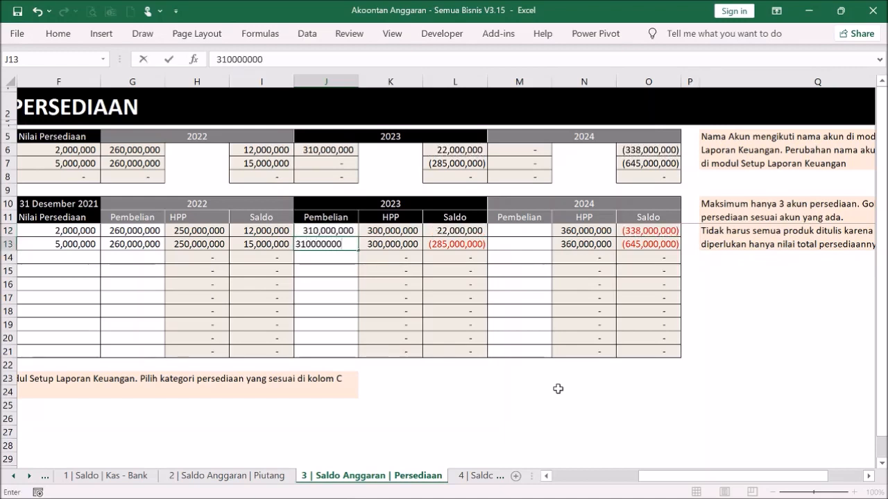
pyautogui.press('Return')
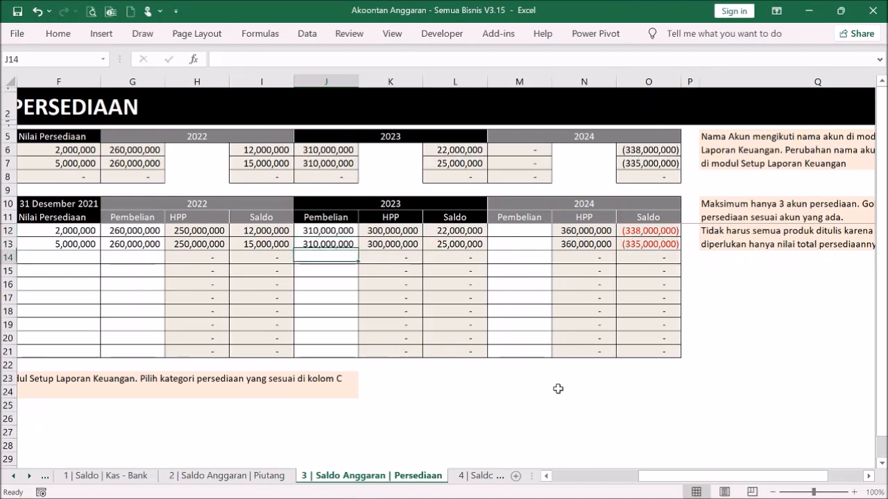
# Enter 2024 Pembelian of 360000000 for both inventory rows (M12:M13).
pyautogui.click(535, 232)
pyautogui.write('360000000')
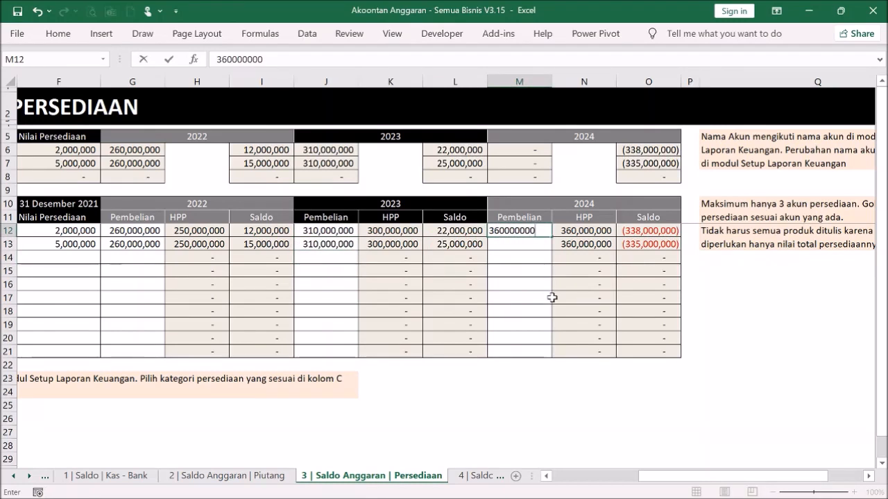
pyautogui.press('Return')
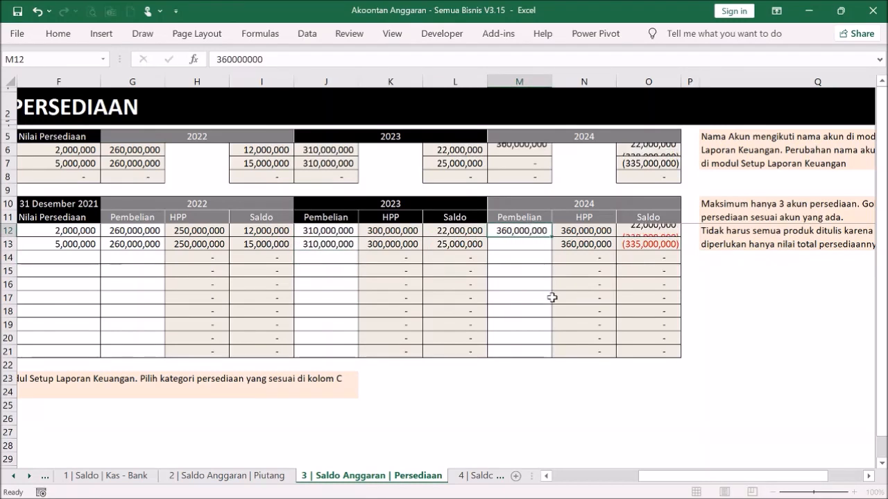
pyautogui.write('360000000')
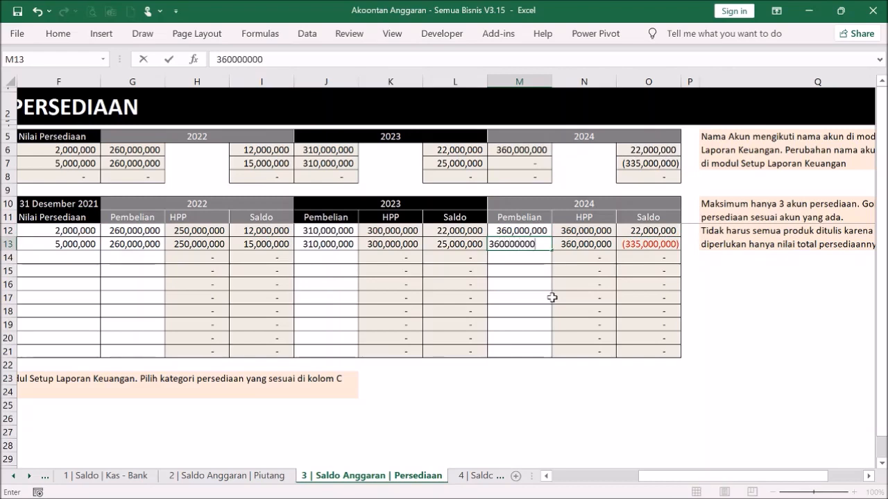
pyautogui.press('Return')
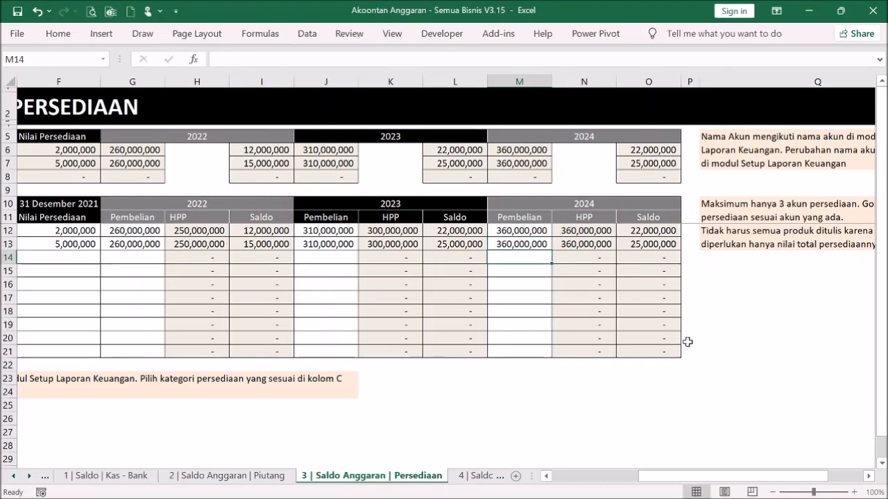
# Return to the Menu sheet and check the 2022 targets for PERSEDIAAN, KAS - BANK, LABA RUGI, UTANG BANK and MODAL PEMILIK.
pyautogui.hotkey('ctrl', 'Home')
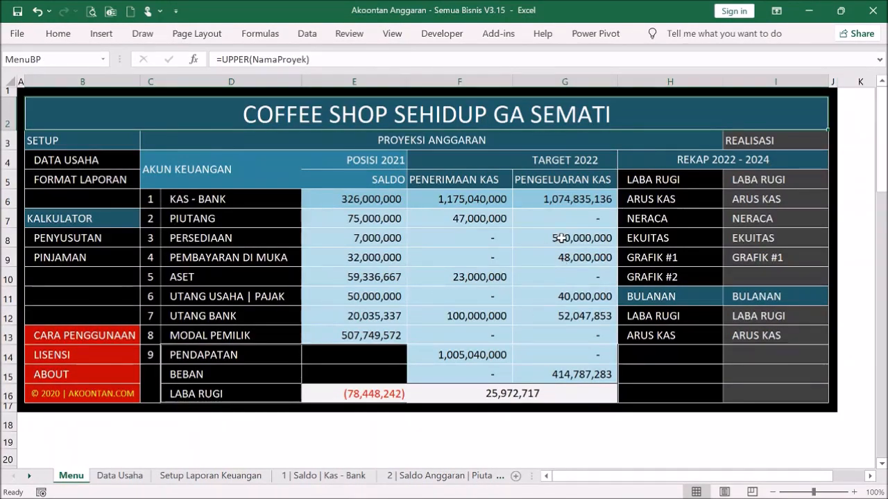
pyautogui.click(560, 238)
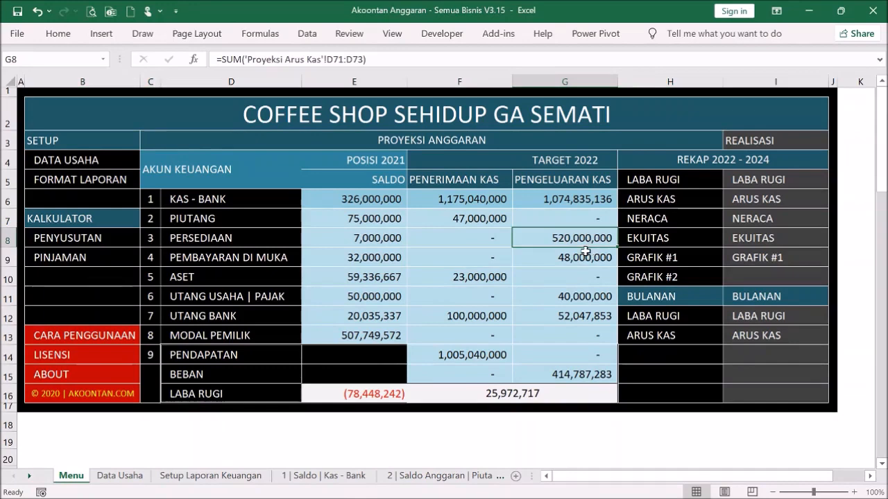
pyautogui.click(487, 202)
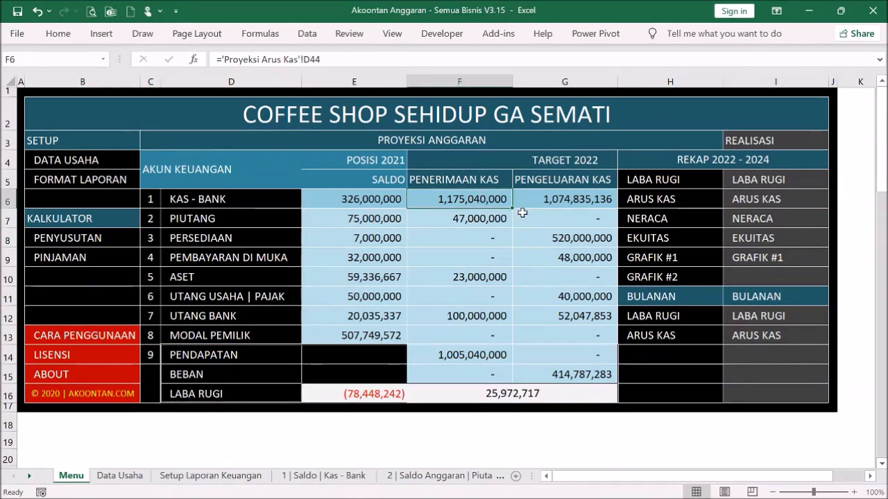
pyautogui.click(581, 201)
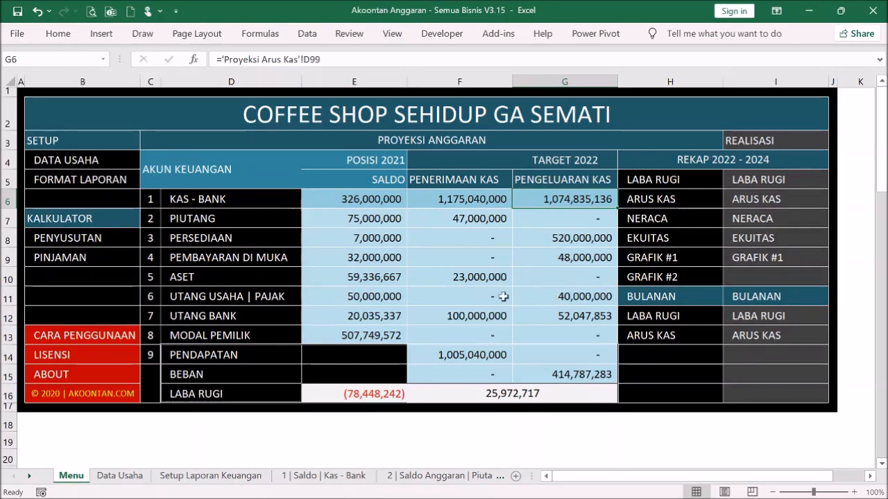
pyautogui.click(485, 393)
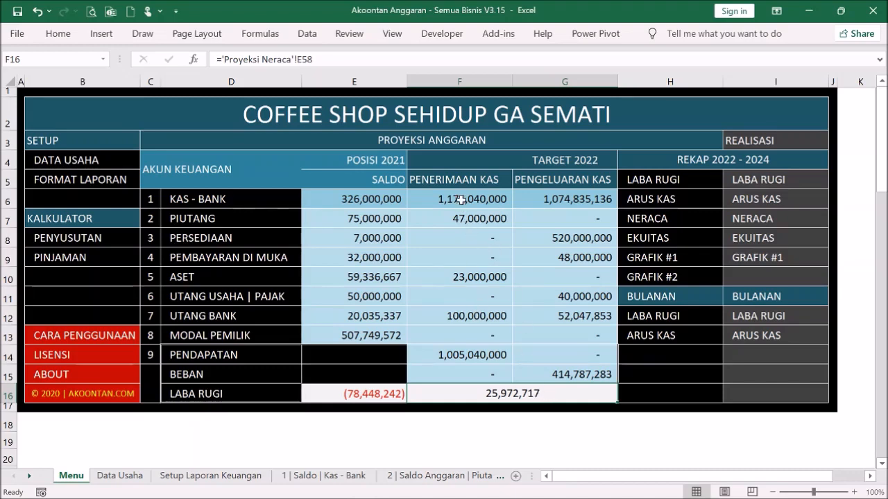
pyautogui.click(506, 318)
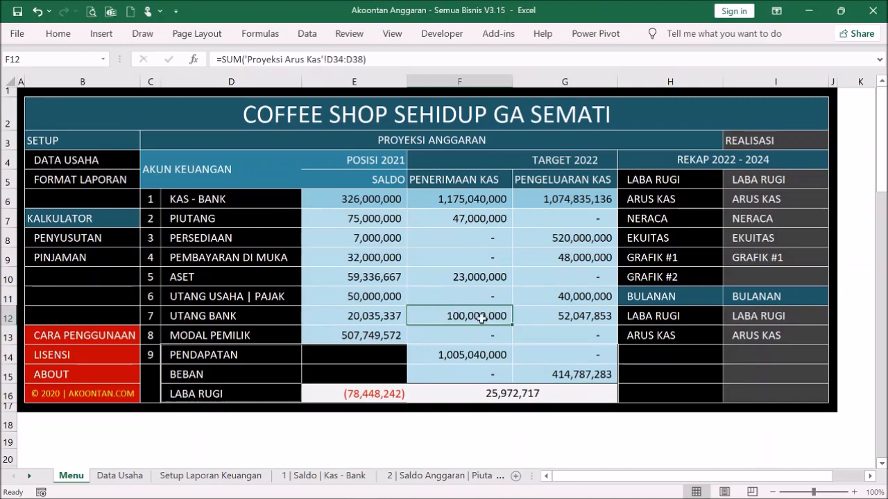
pyautogui.click(541, 390)
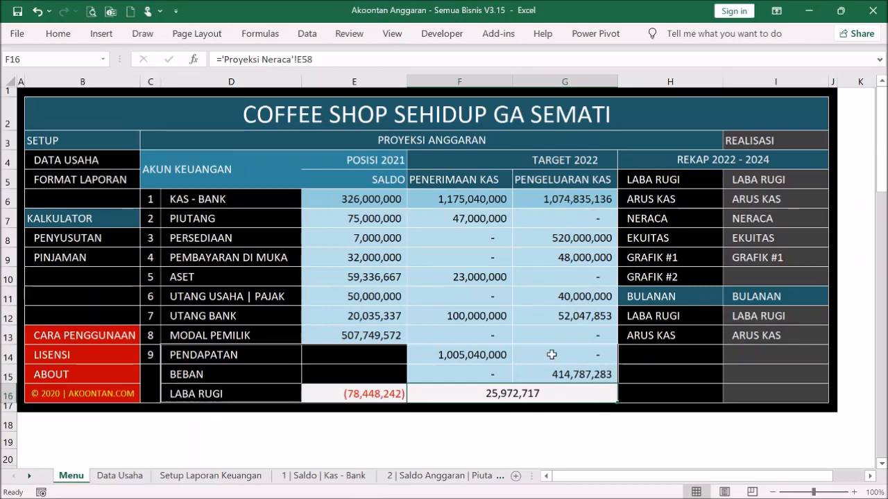
pyautogui.click(487, 336)
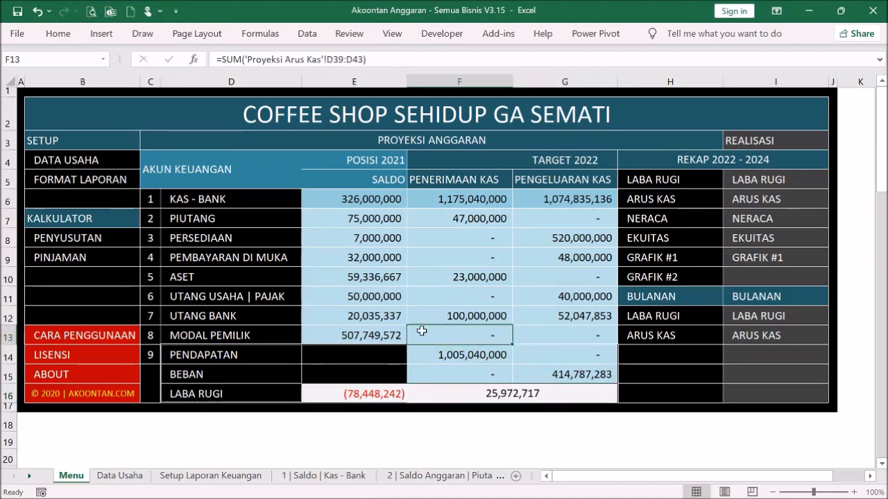
# Open the MODAL PEMILIK sheet from the Menu and assign the Modal Pemilik 3 category to row 3 of the investor table (C17).
pyautogui.click(227, 335)
pyautogui.click(226, 335)
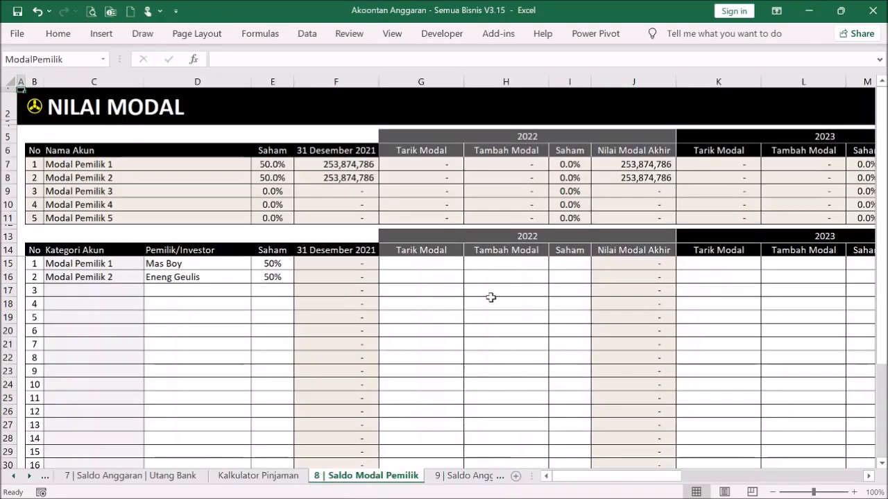
pyautogui.click(511, 268)
pyautogui.click(529, 276)
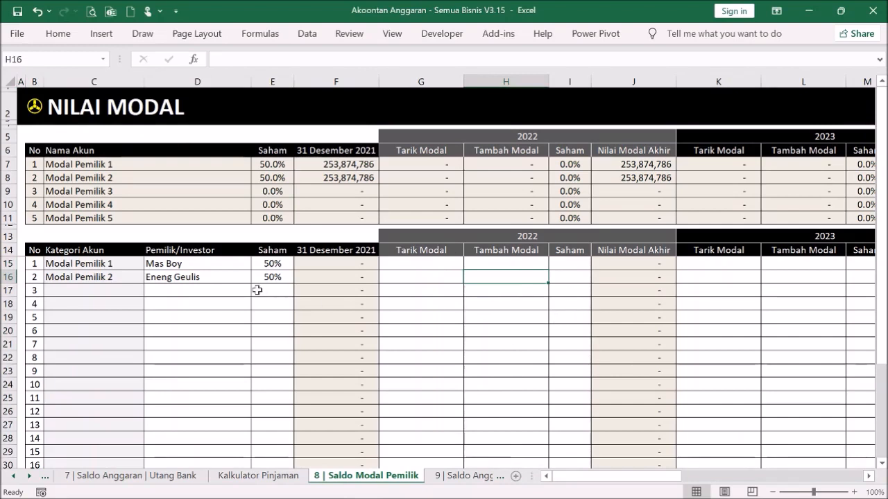
pyautogui.click(128, 287)
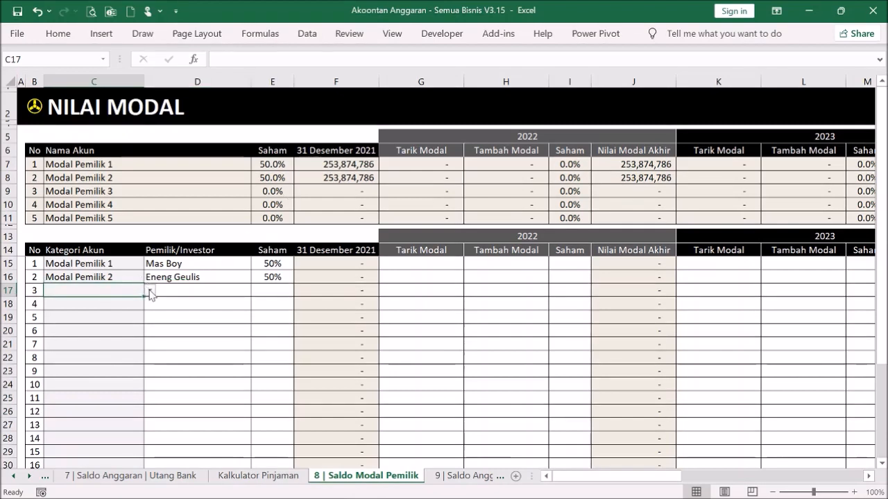
pyautogui.click(150, 291)
pyautogui.click(136, 322)
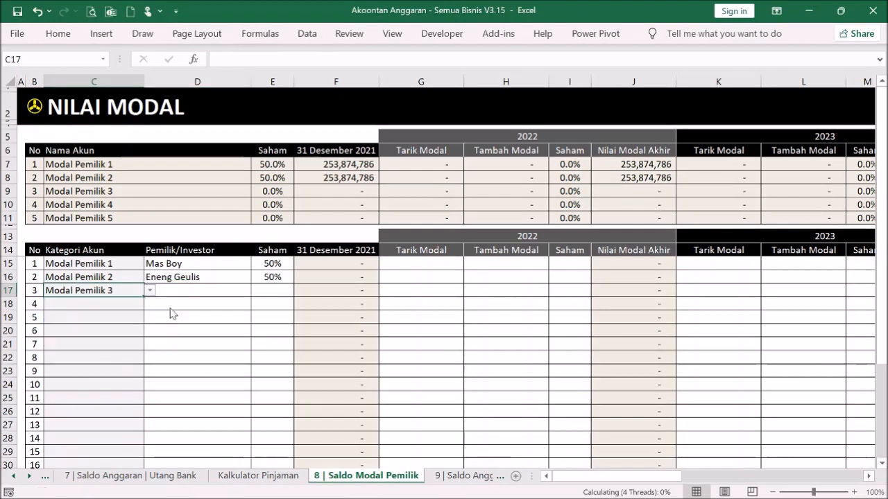
# Enter the third investor's name in the Pemilik/Investor cell of the Modal Pemilik 3 row (D17).
pyautogui.click(204, 292)
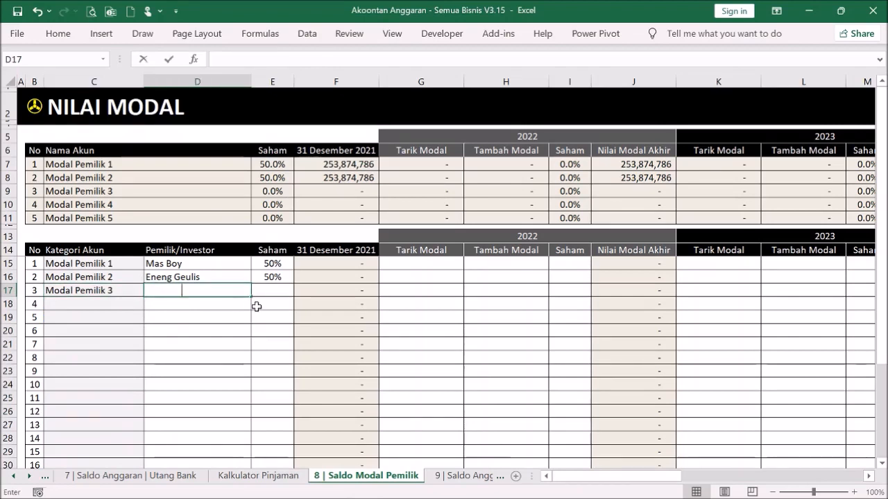
pyautogui.write('Mas Sal')
pyautogui.press('BackSpace')
pyautogui.press('BackSpace')
pyautogui.write('l')
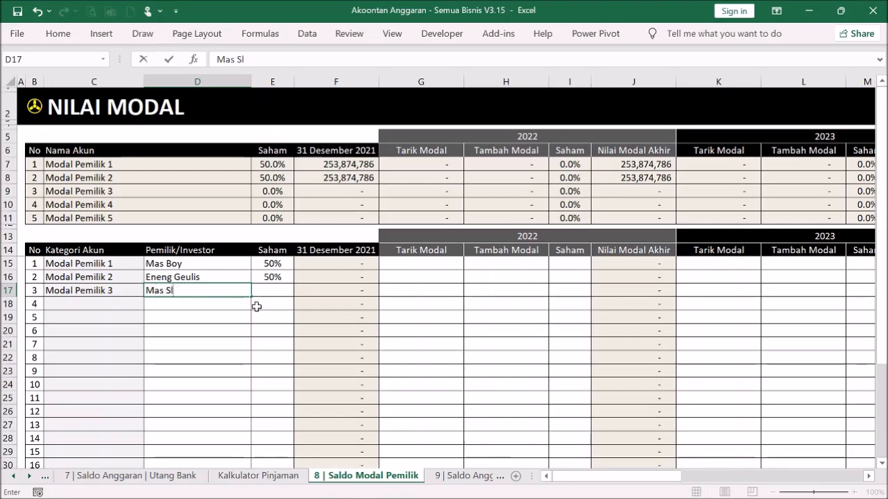
pyautogui.write('amet')
pyautogui.press('Return')
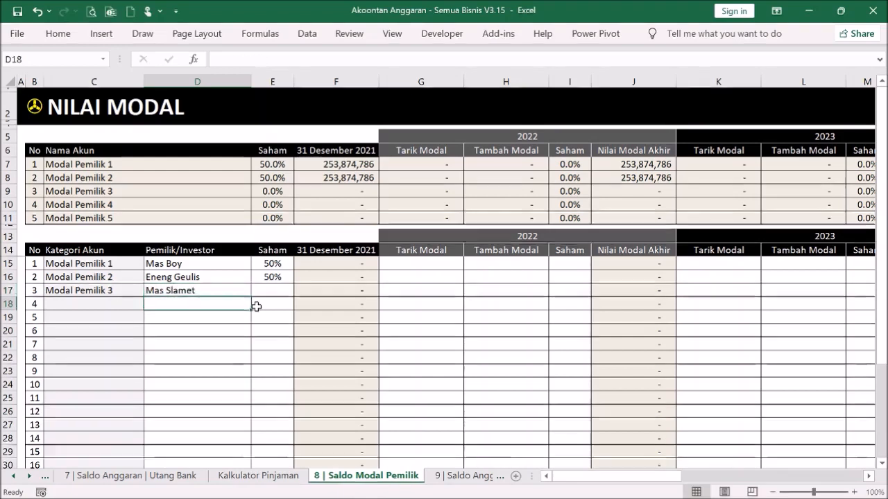
# Enter a 2022 Tambah Modal of 200000000 for the Modal Pemilik 3 investor (H17).
pyautogui.click(450, 292)
pyautogui.click(506, 290)
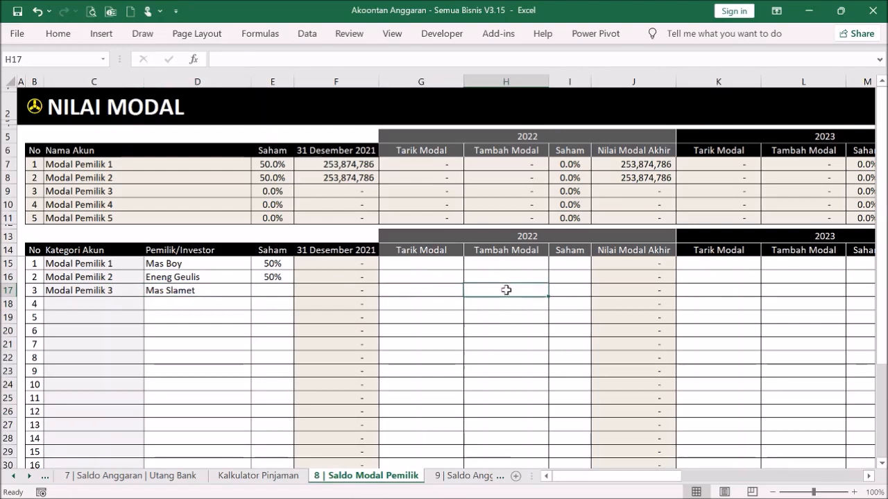
pyautogui.write('200')
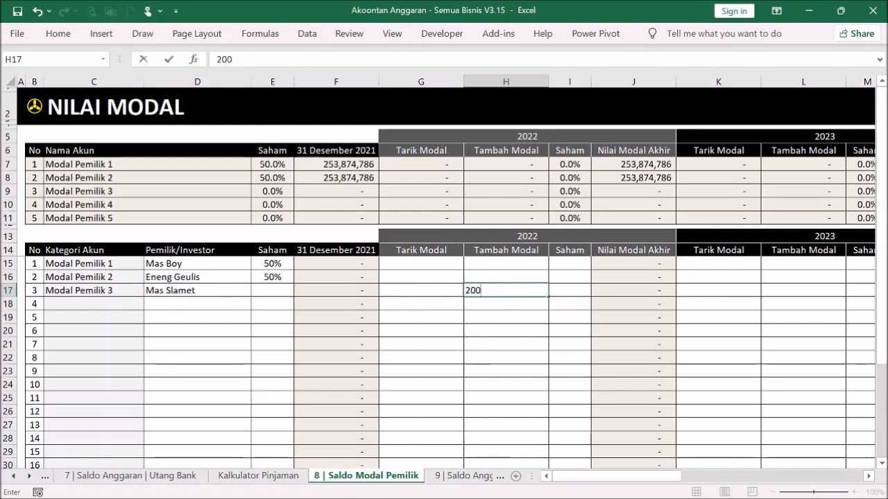
pyautogui.write(',000,000')
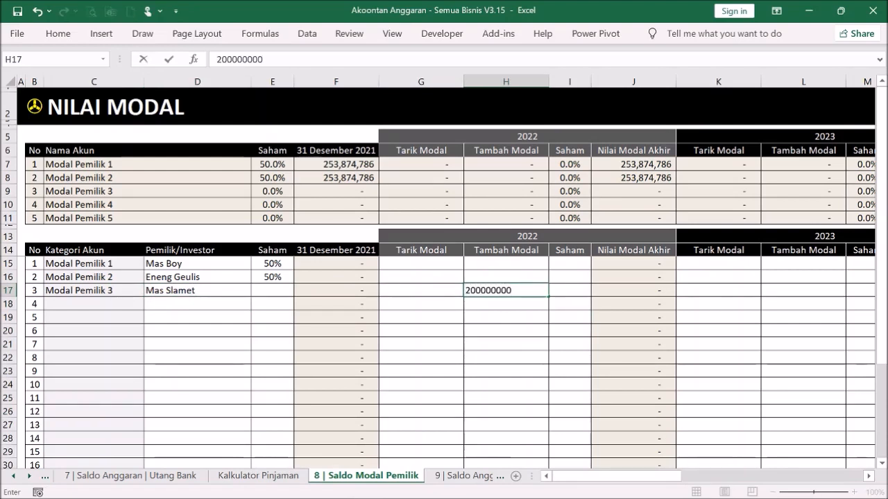
pyautogui.press('Return')
# Set the 2022 Saham shares to 30% for Modal Pemilik 1, 30% for Modal Pemilik 2 and 40% for Modal Pemilik 3 (I15:I17).
pyautogui.click(570, 263)
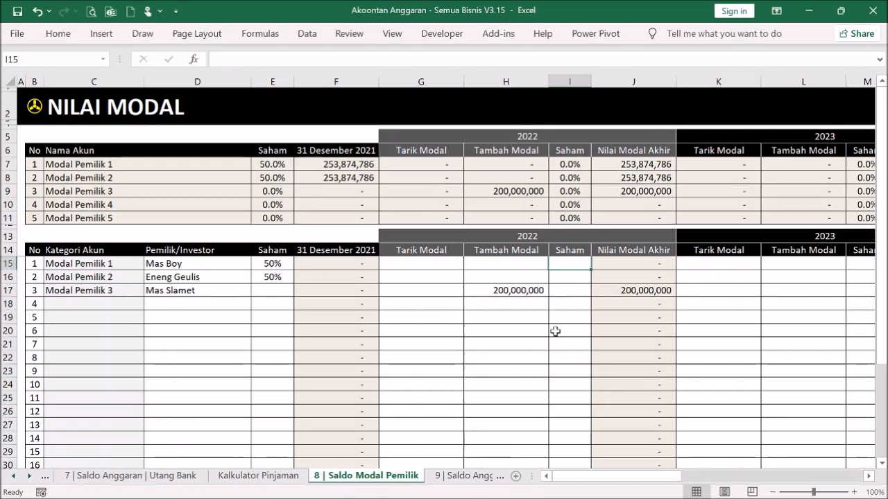
pyautogui.write('30%')
pyautogui.press('Return')
pyautogui.write('30%')
pyautogui.press('Return')
pyautogui.write('40%')
pyautogui.press('Return')
pyautogui.click(568, 351)
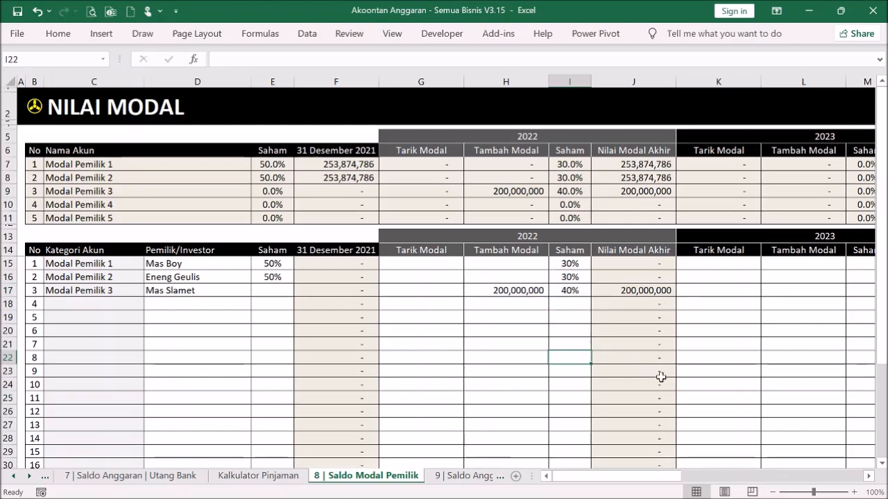
# Return to the Menu sheet and check the 2022 MODAL PEMILIK cash receipts and the LABA RUGI target.
pyautogui.moveTo(670, 478); pyautogui.dragTo(659, 475)
pyautogui.click(34, 107)
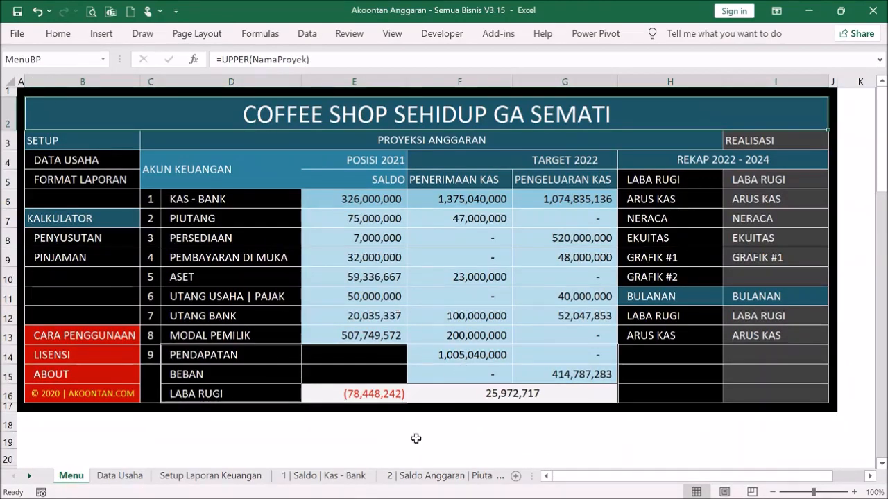
pyautogui.click(482, 337)
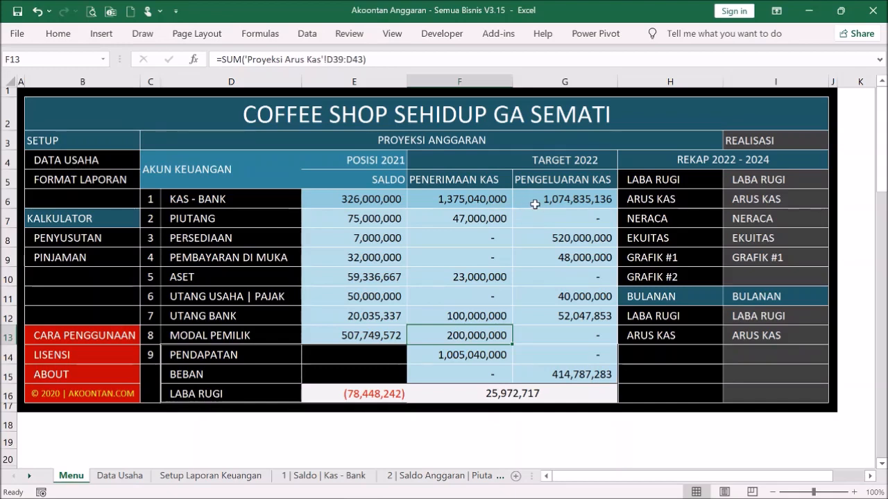
pyautogui.click(562, 392)
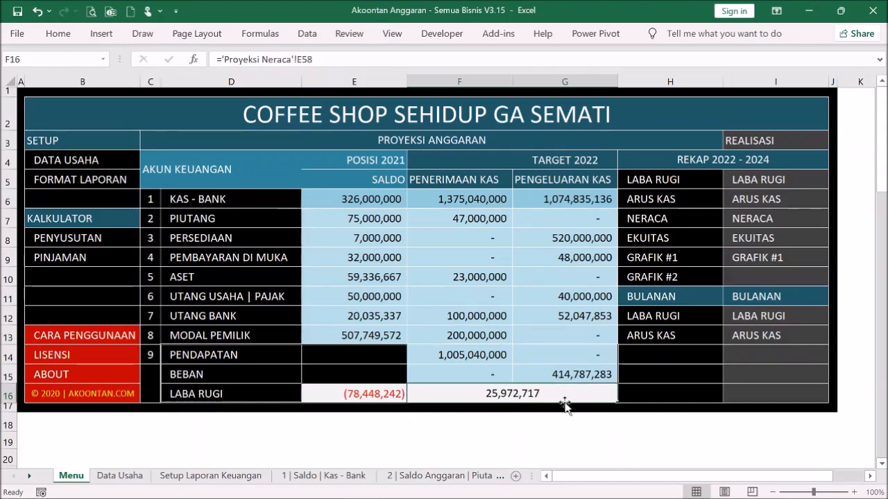